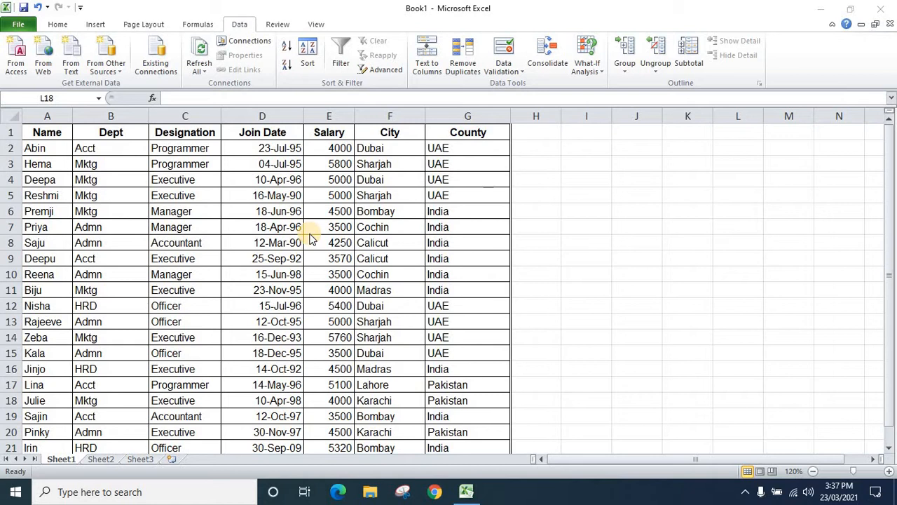
Turn on Filter for the whole employee table, including its header row
click(239, 24)
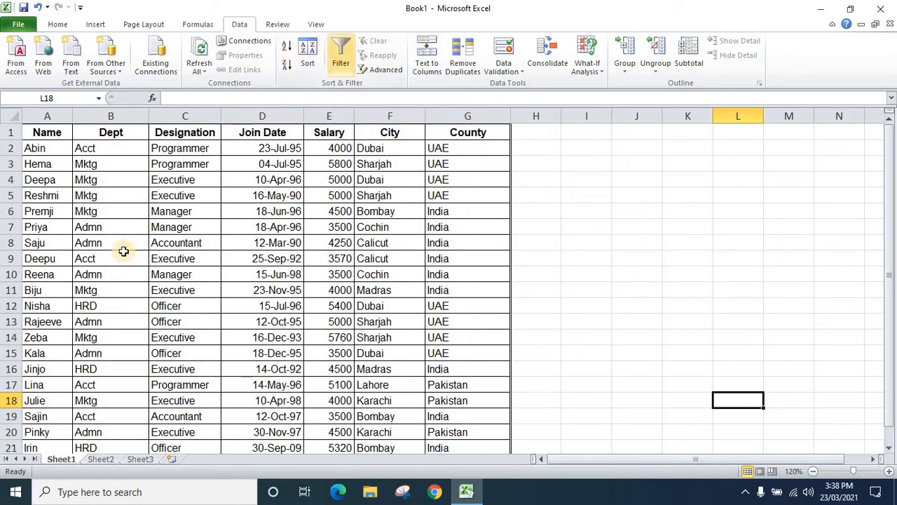
drag(41, 136, 477, 420)
click(342, 59)
click(586, 227)
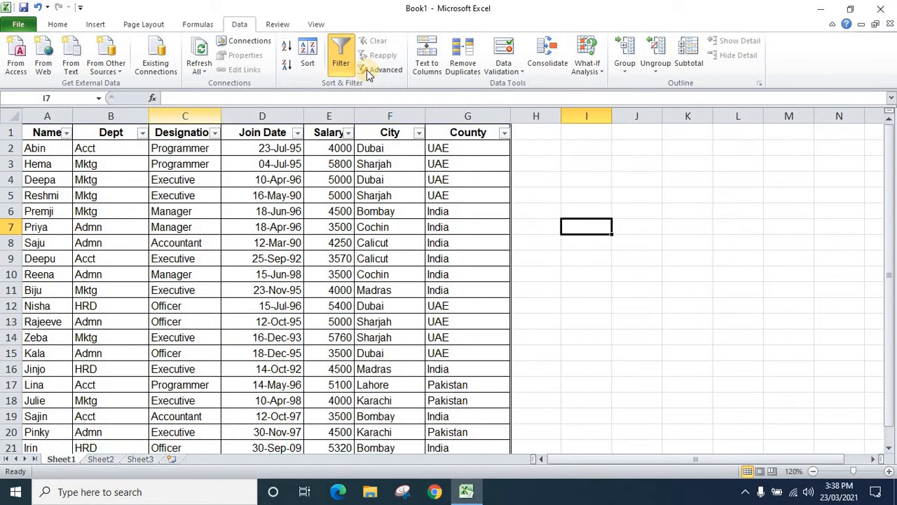
Remove the filter from the employee table and reapply it to the whole table
click(344, 63)
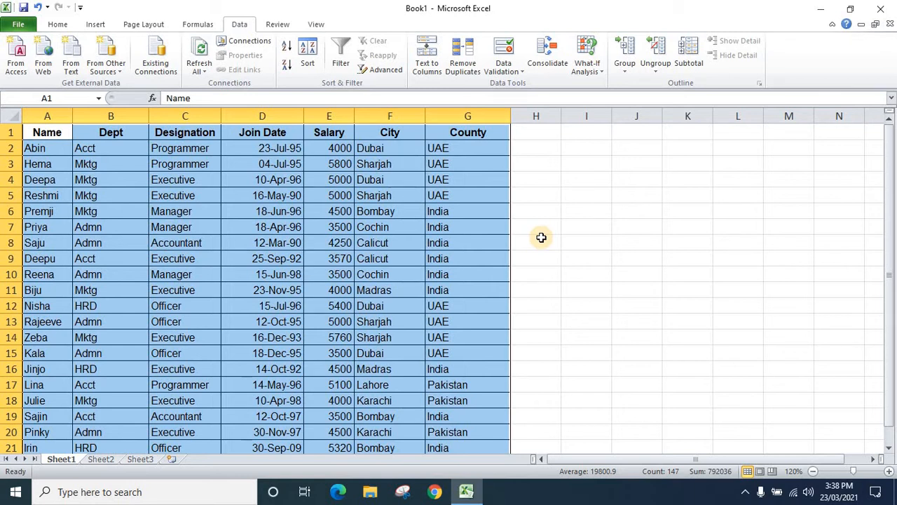
key(ctrl+shift+l)
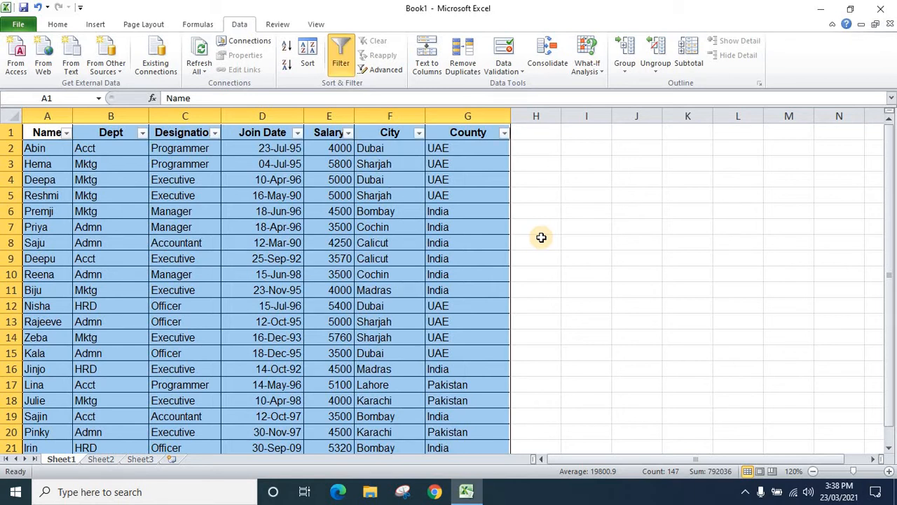
click(615, 238)
Enter the note "Filter Ctrl+Shift+L" in cell J5 beside the table
click(633, 196)
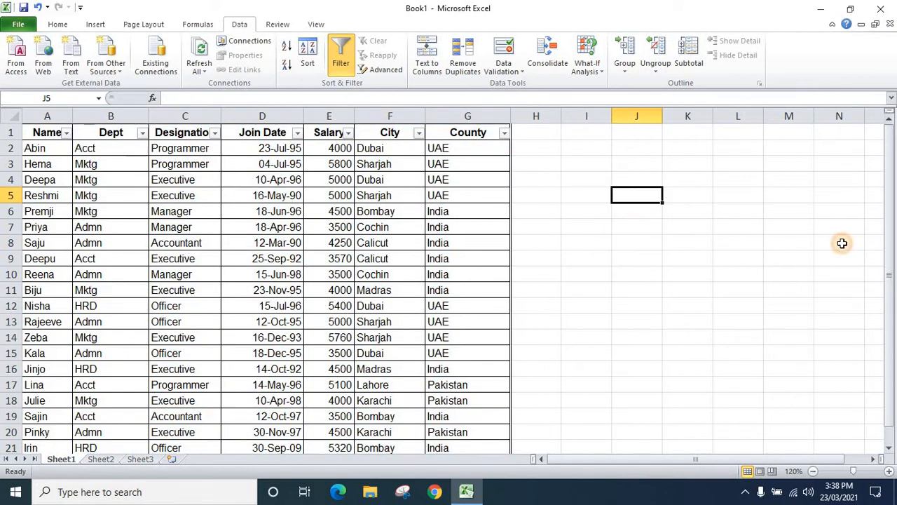
text(Filter)
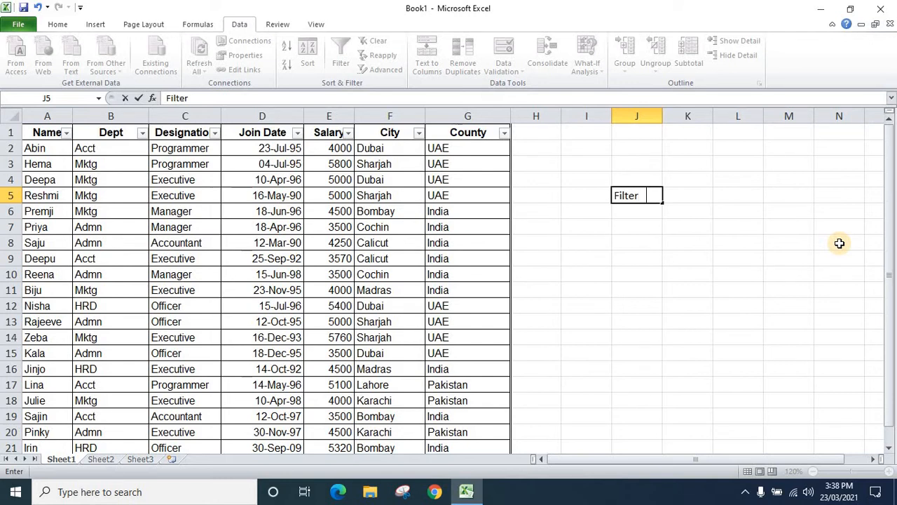
text(  Ctrl+Shift)
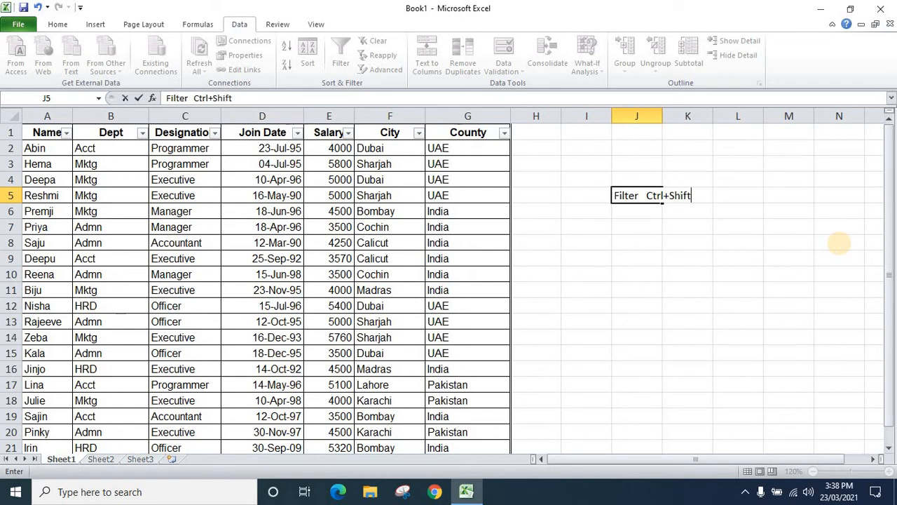
text(+L)
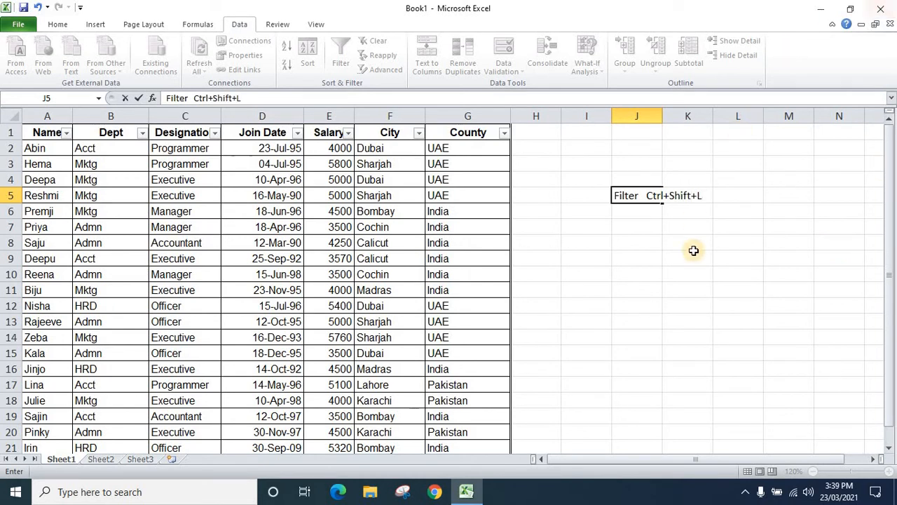
click(695, 273)
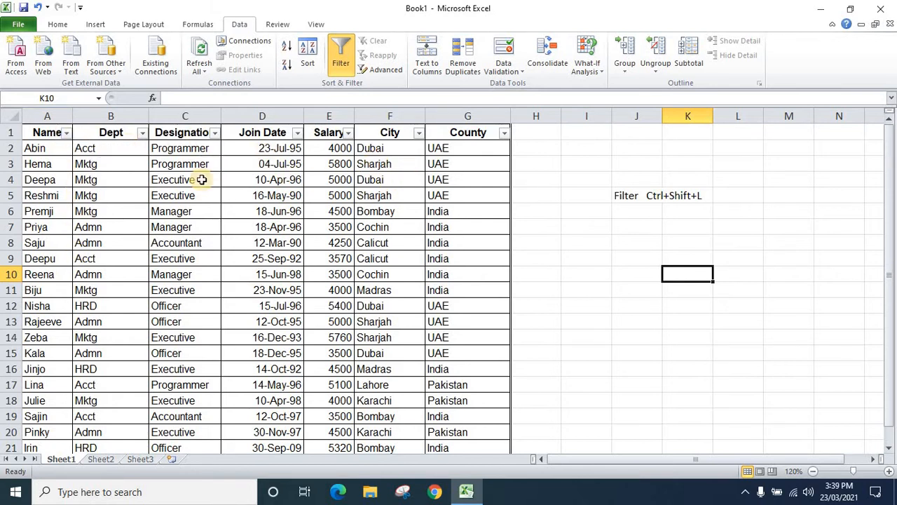
Filter the Name column to show only the first two employees in its alphabetical list
click(67, 133)
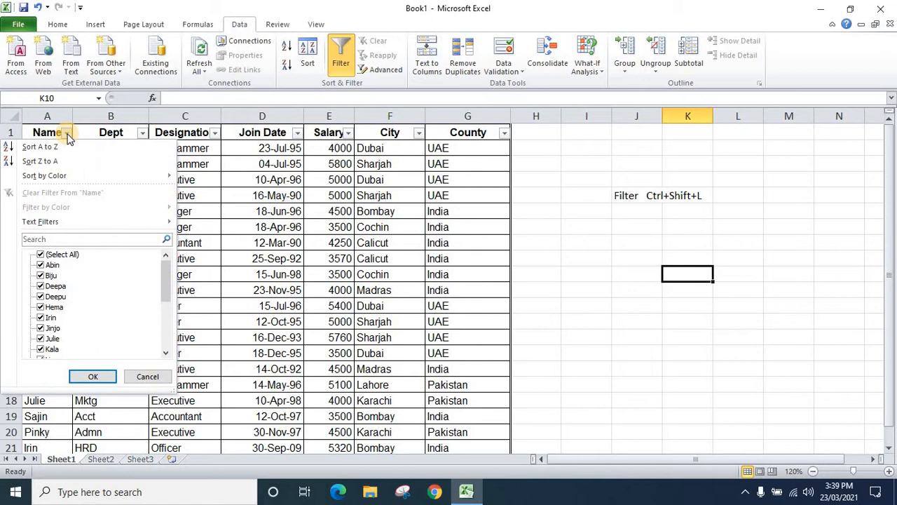
click(41, 255)
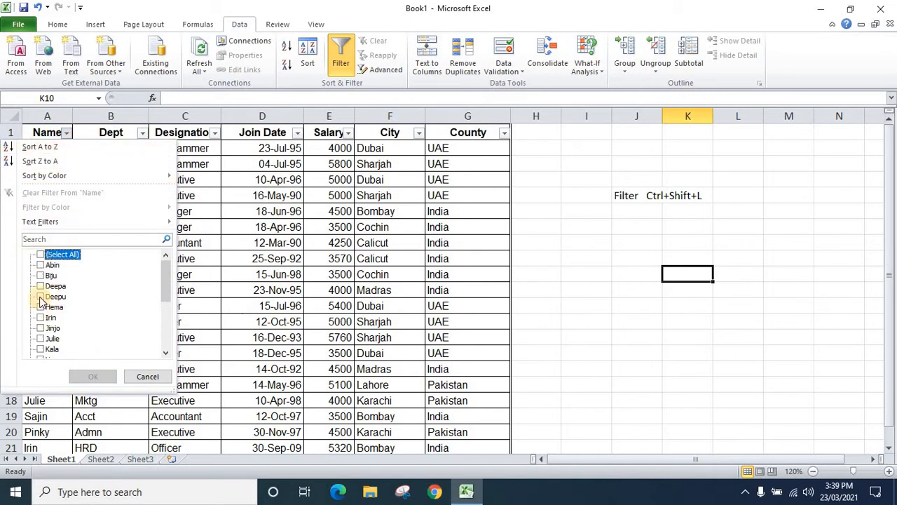
click(41, 265)
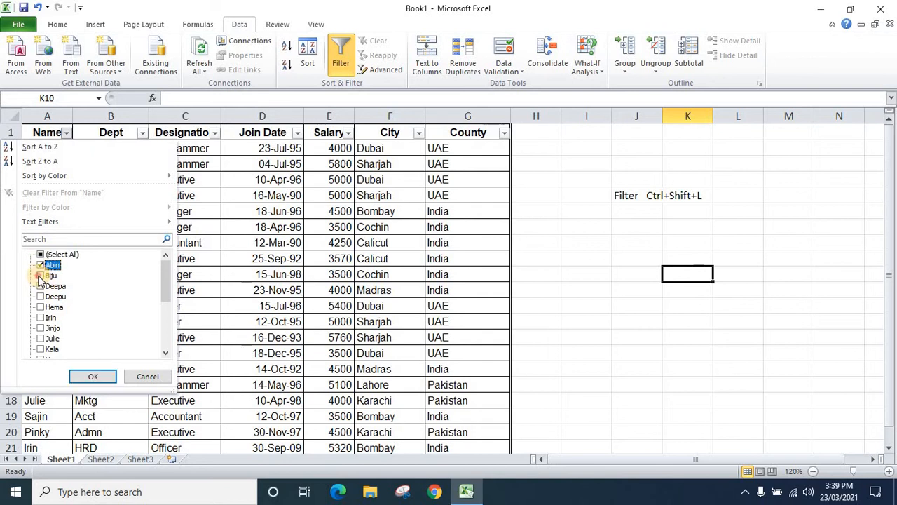
click(41, 275)
click(92, 376)
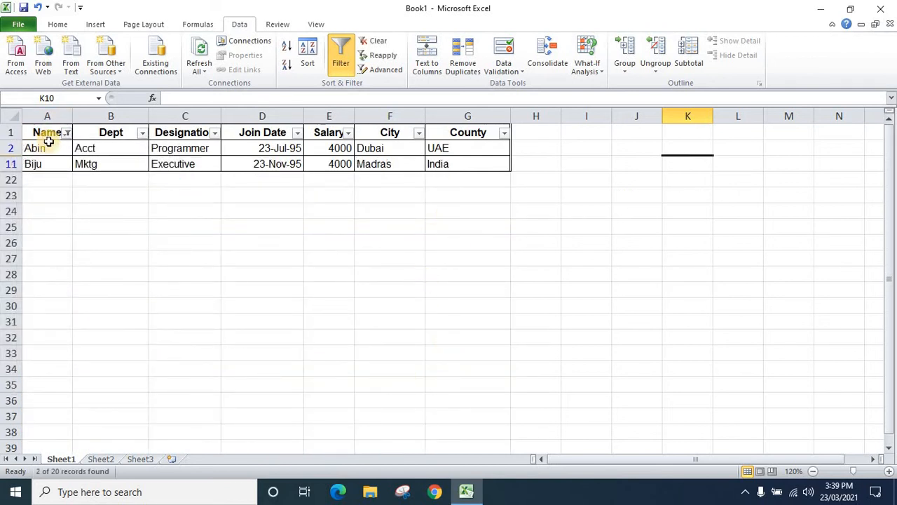
Select all names in the Name column's filter to restore every employee record
mouse_move(68, 140)
click(66, 134)
click(366, 279)
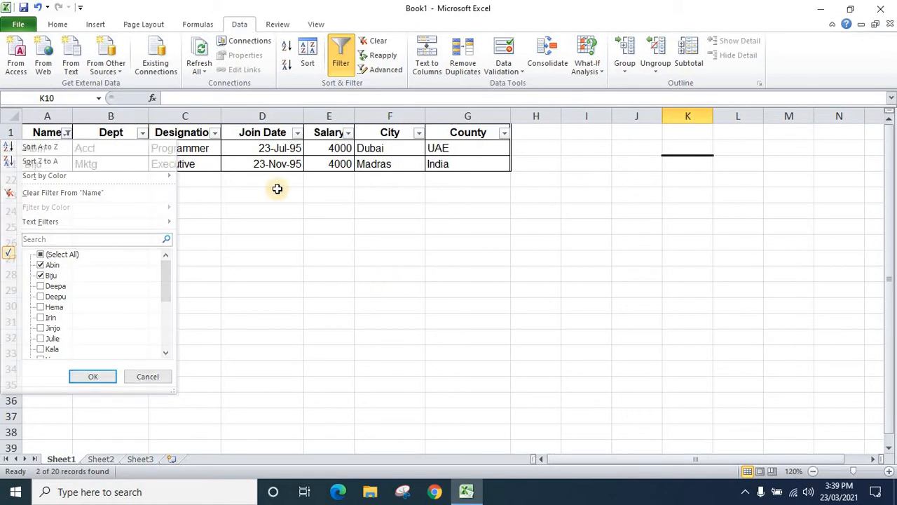
click(214, 133)
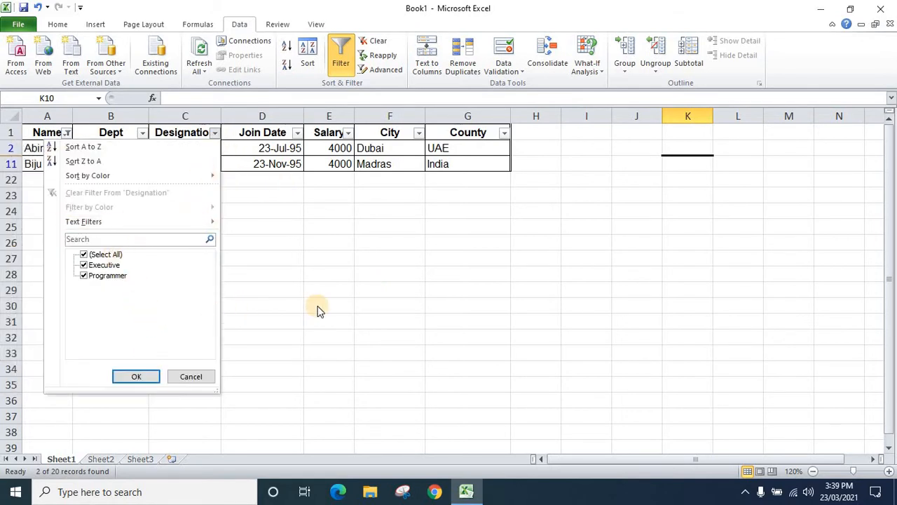
click(64, 133)
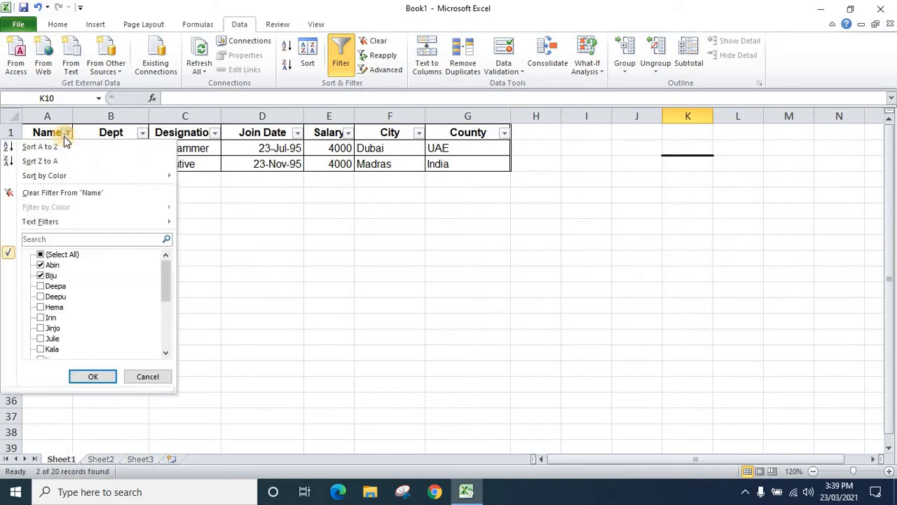
click(41, 256)
click(92, 377)
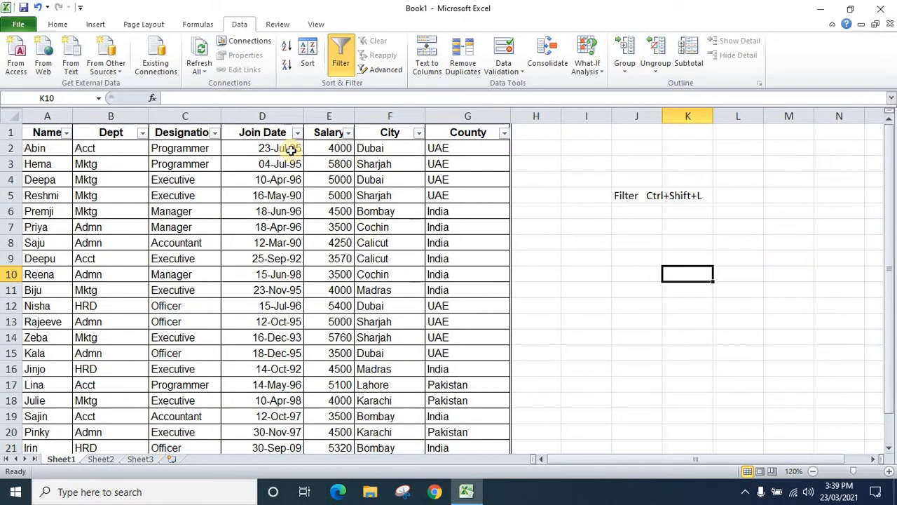
Filter the Dept column to show only the Acct records
click(143, 134)
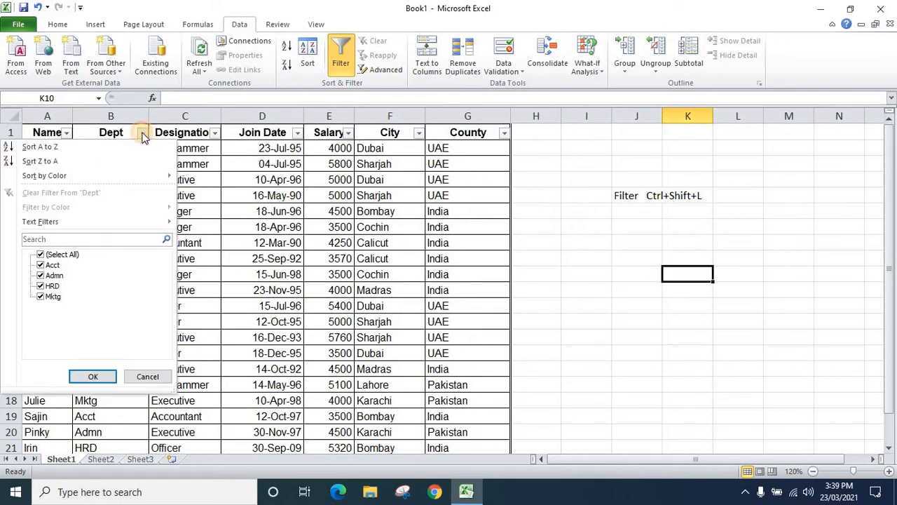
click(41, 256)
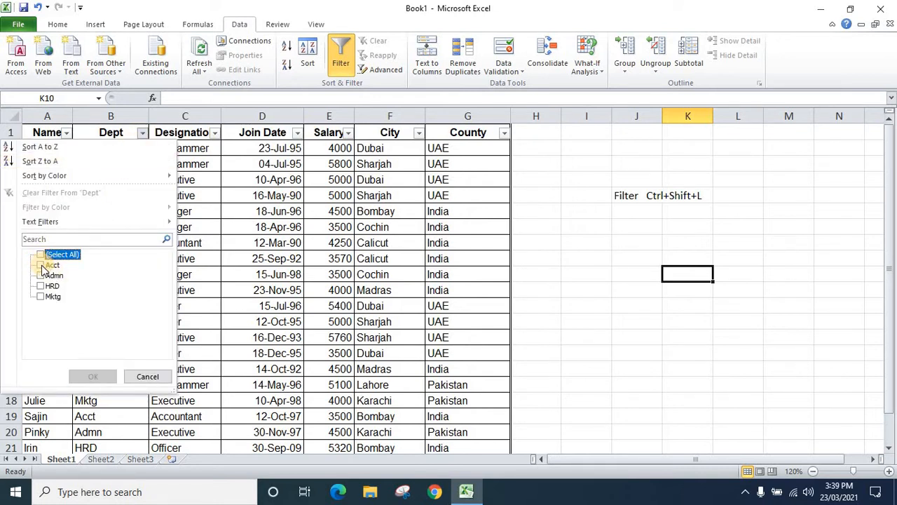
click(42, 266)
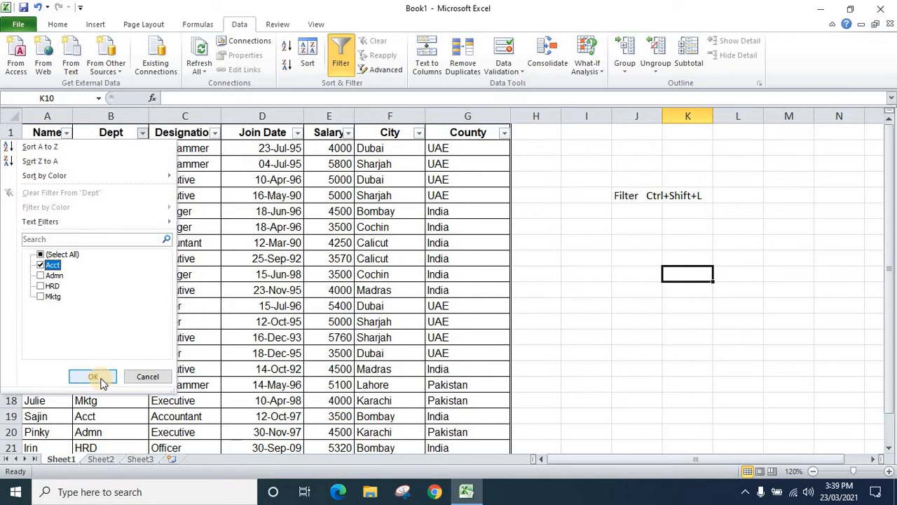
click(98, 376)
Select all departments in the Dept column's filter to restore the full table
click(215, 133)
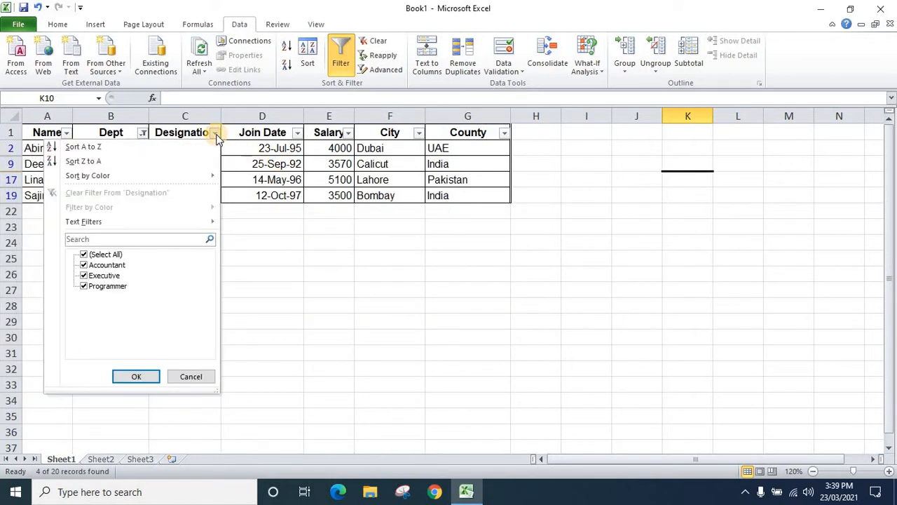
click(143, 133)
click(142, 133)
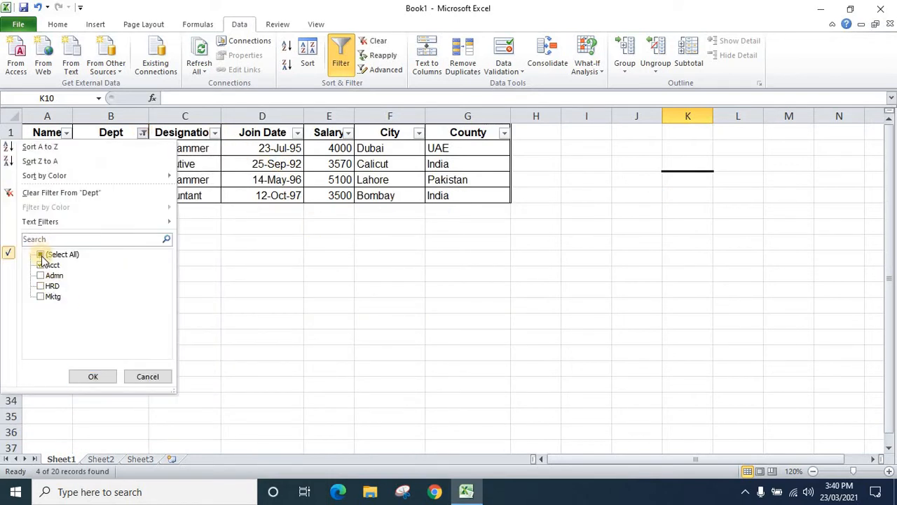
click(40, 254)
click(113, 375)
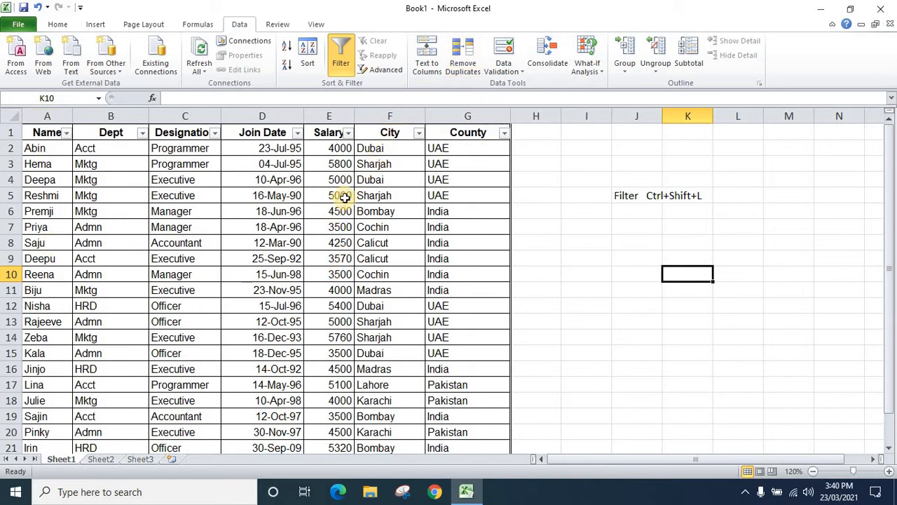
Apply an Equals number filter of 4000 to the Salary column
click(350, 133)
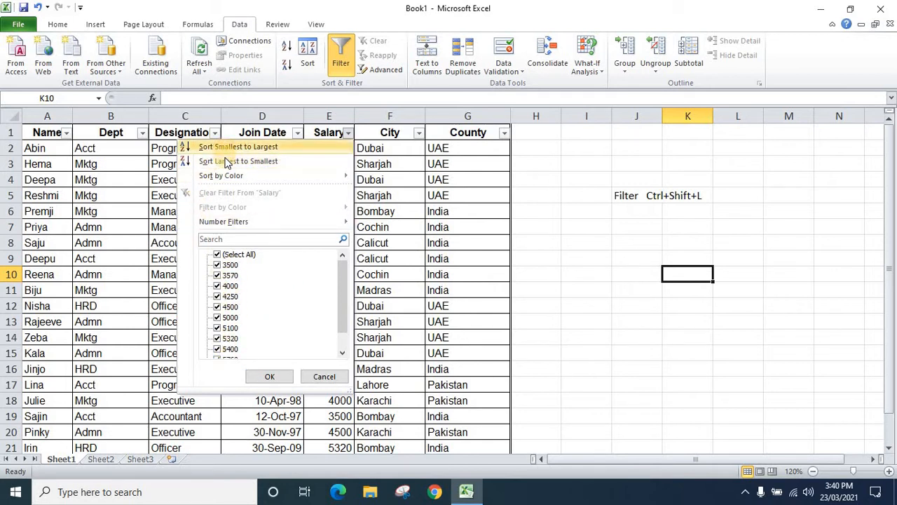
mouse_move(220, 222)
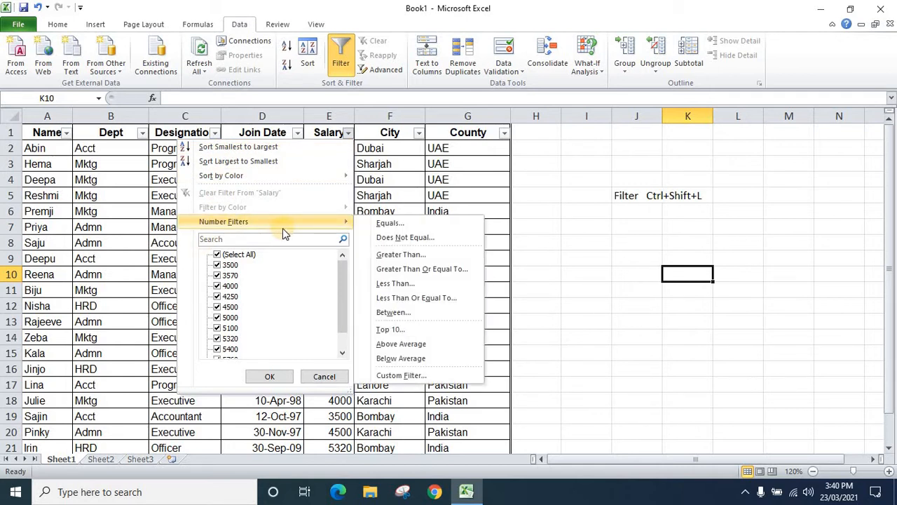
click(386, 224)
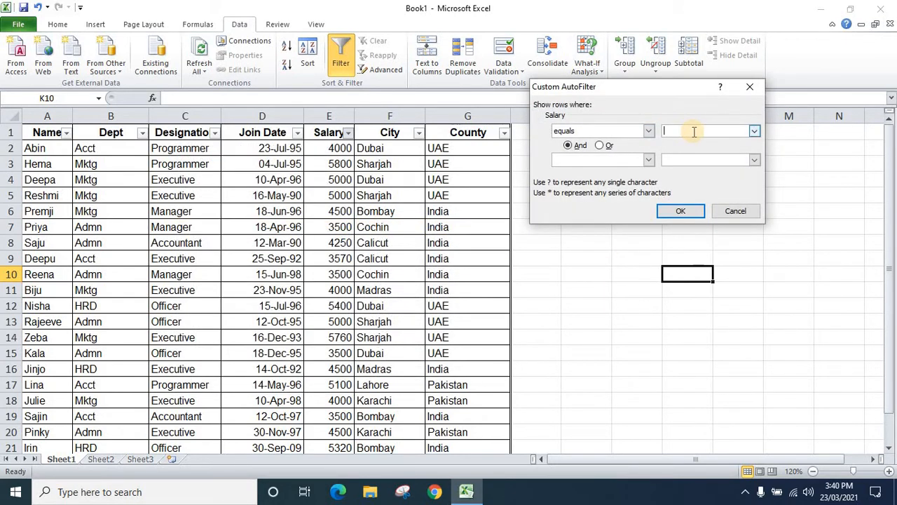
text(4000)
click(681, 211)
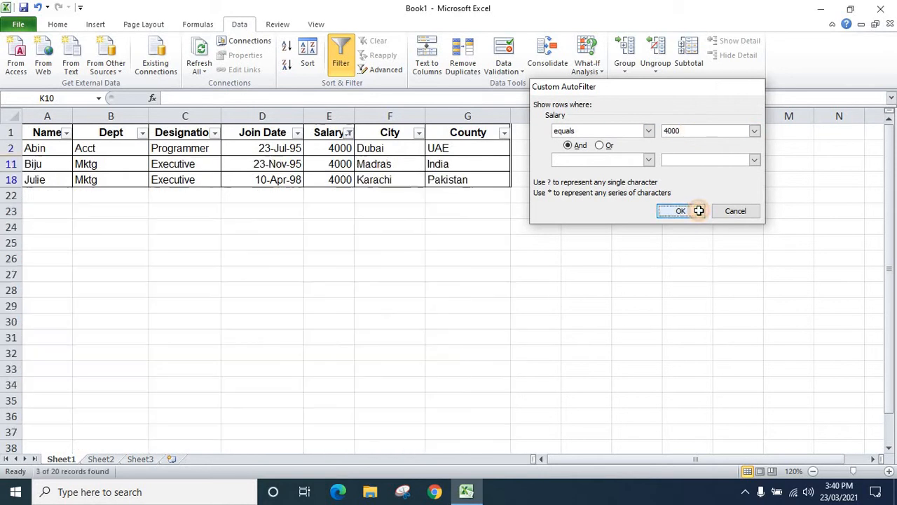
Select all values in the Salary column's filter to remove the Equals condition
click(347, 132)
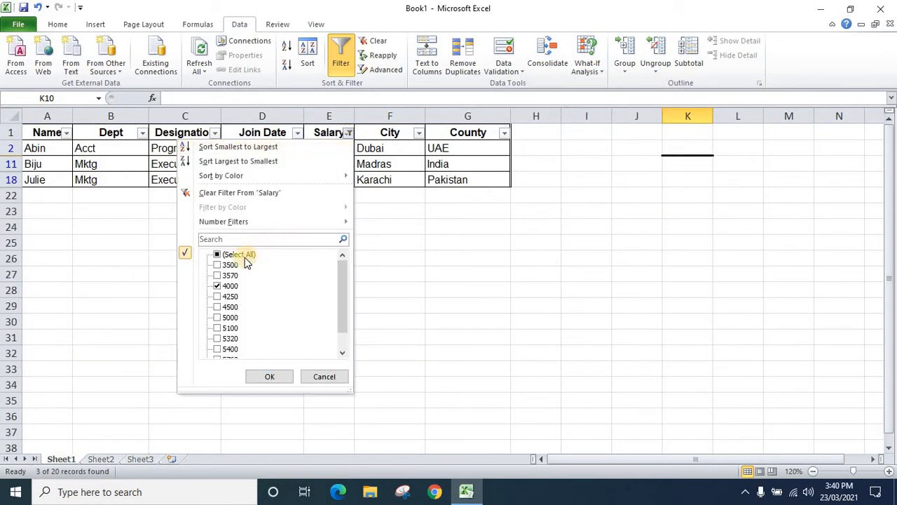
click(243, 254)
click(270, 377)
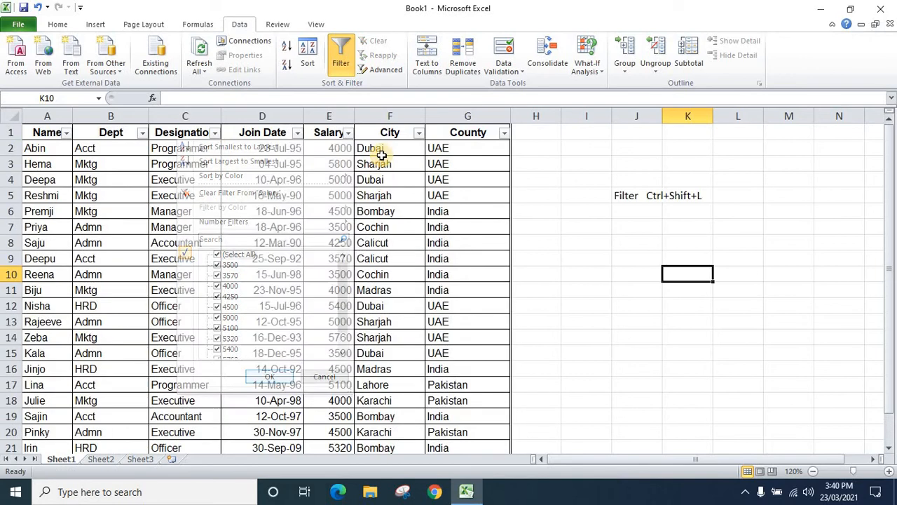
Apply a Does Not Equal number filter of 4000 to the Salary column
click(348, 132)
mouse_move(265, 223)
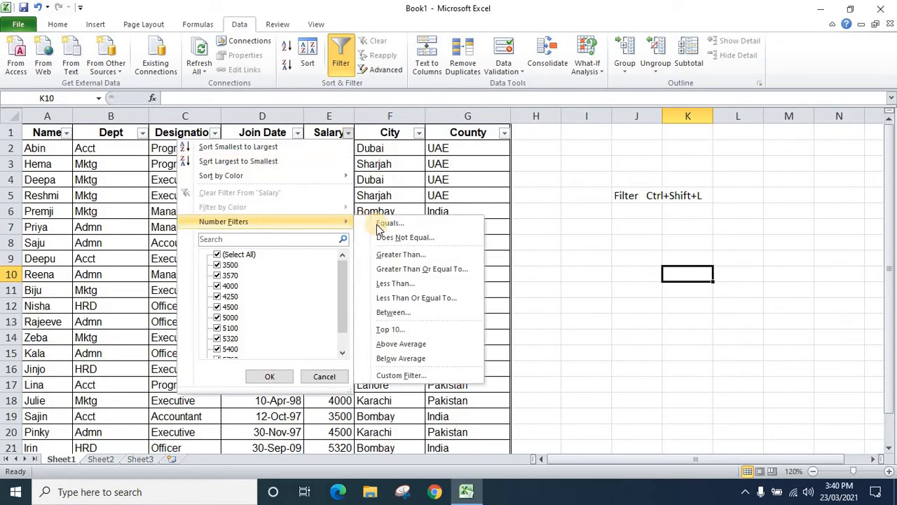
click(412, 238)
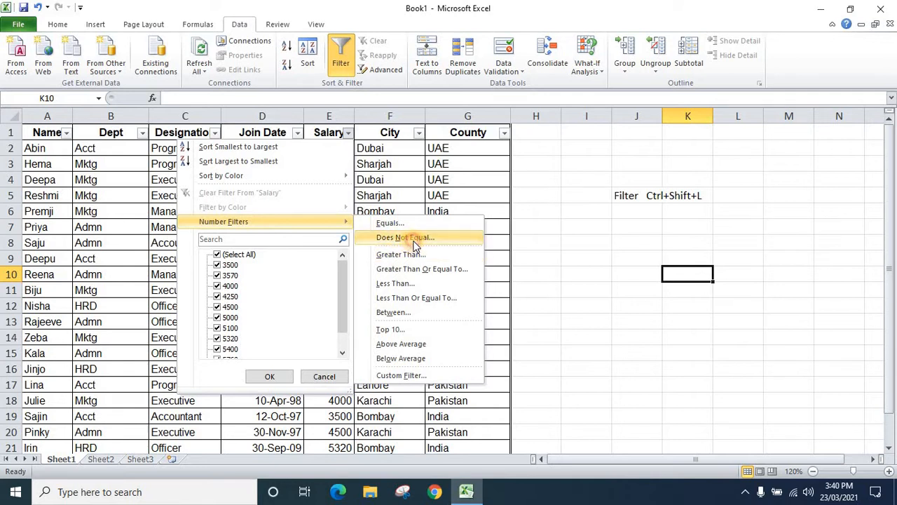
text(4000)
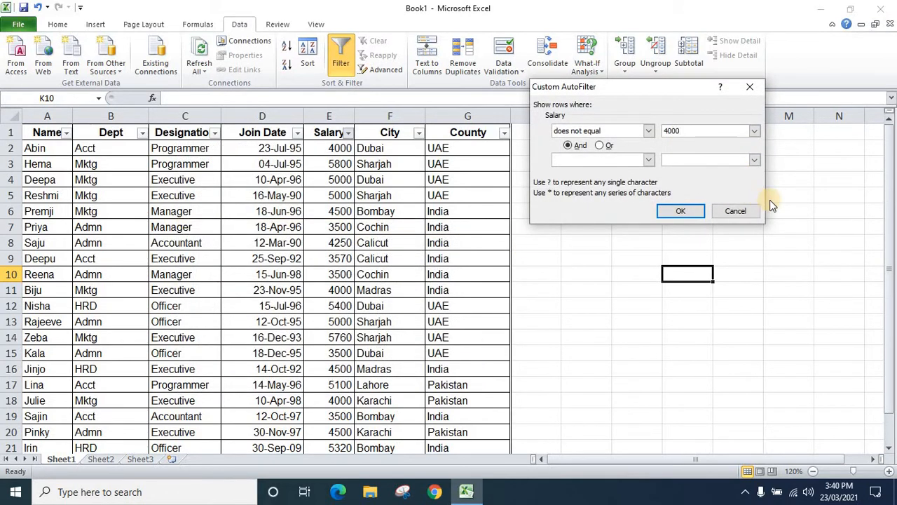
click(685, 211)
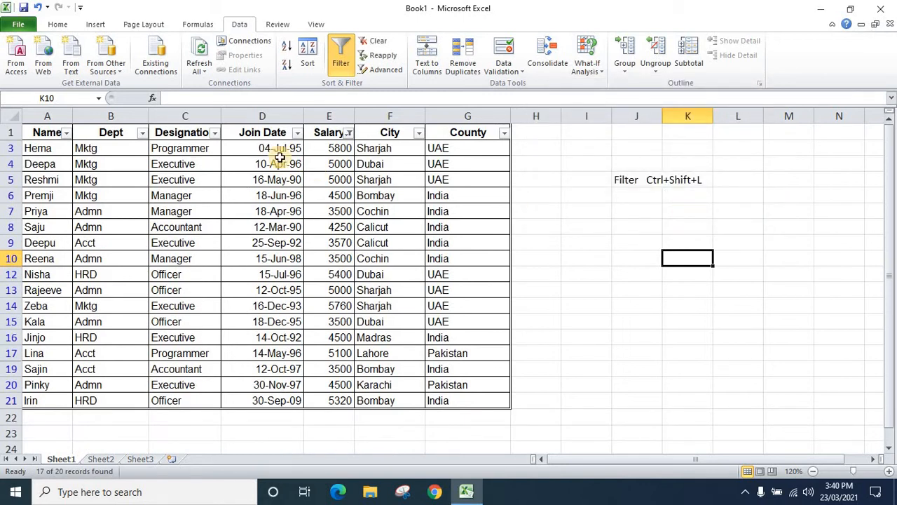
Apply a Greater Than number filter of 5000 to the Salary column
click(348, 133)
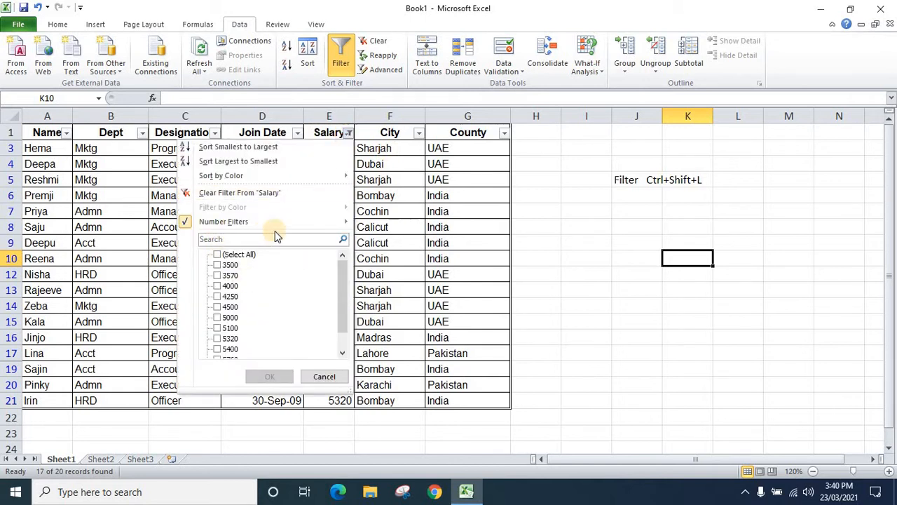
click(218, 255)
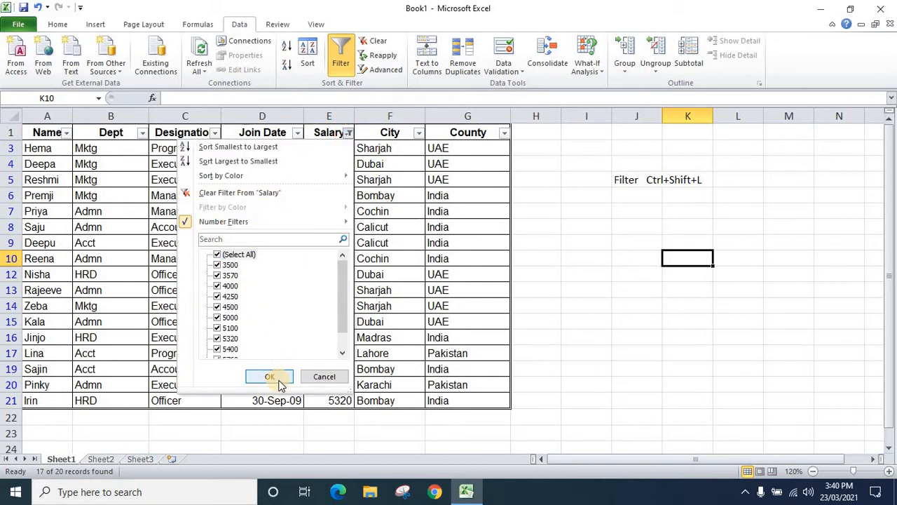
mouse_move(343, 225)
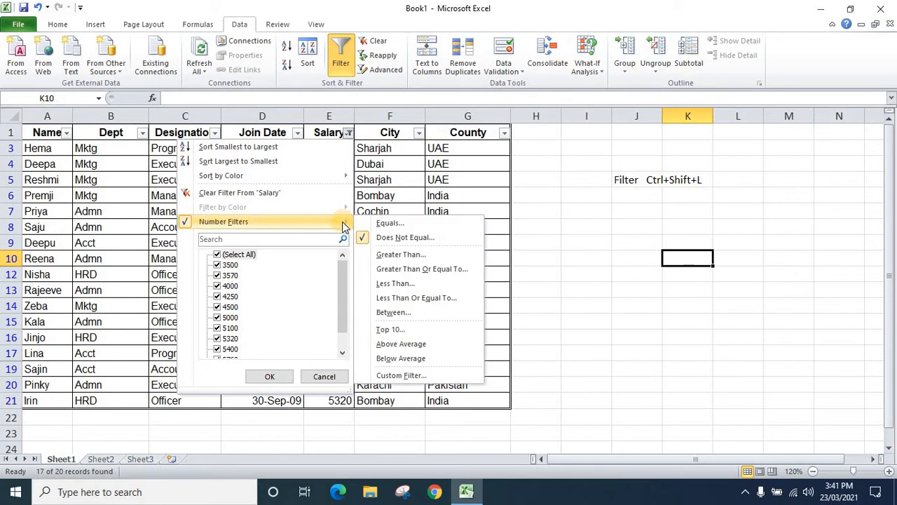
click(405, 256)
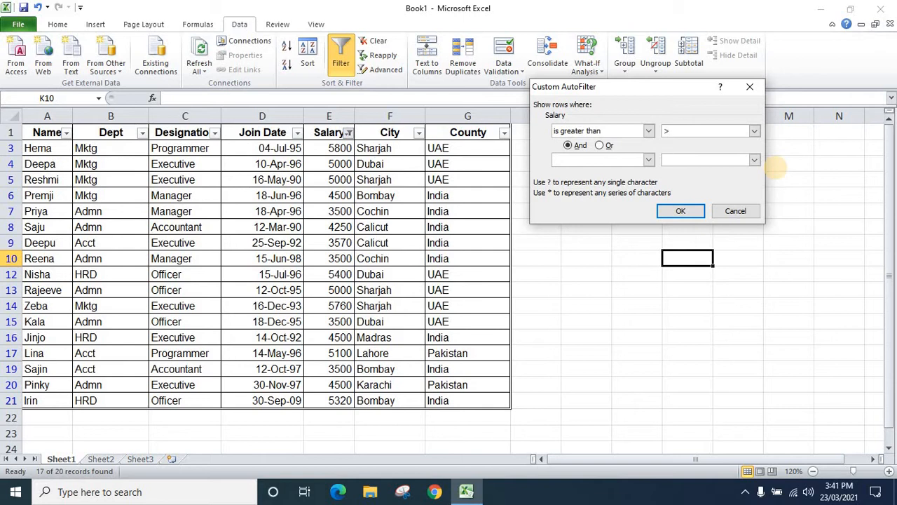
text(5000)
click(683, 211)
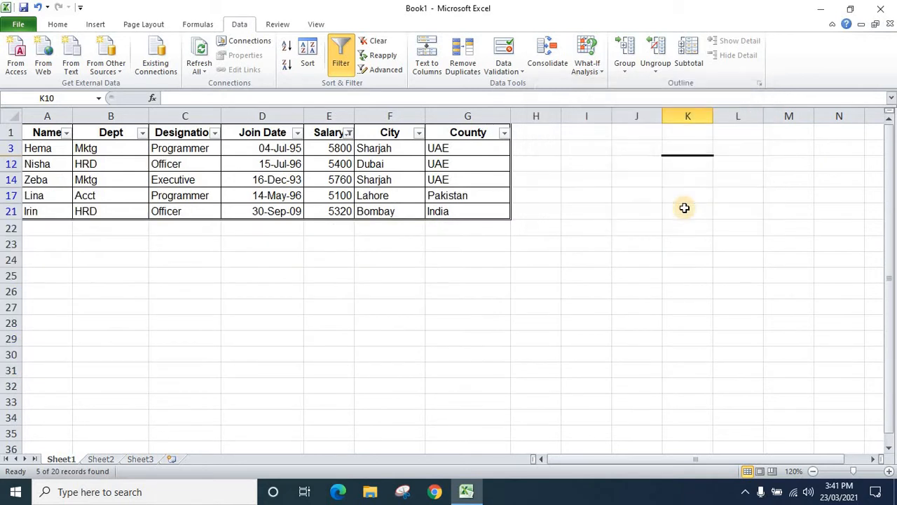
Apply a Greater Than Or Equal To number filter of 5000 to the Salary column
click(349, 133)
mouse_move(345, 222)
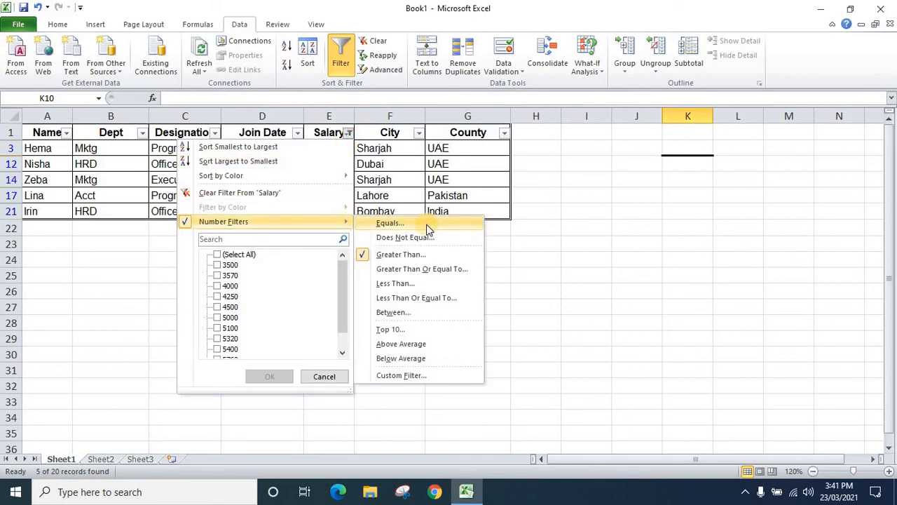
click(440, 272)
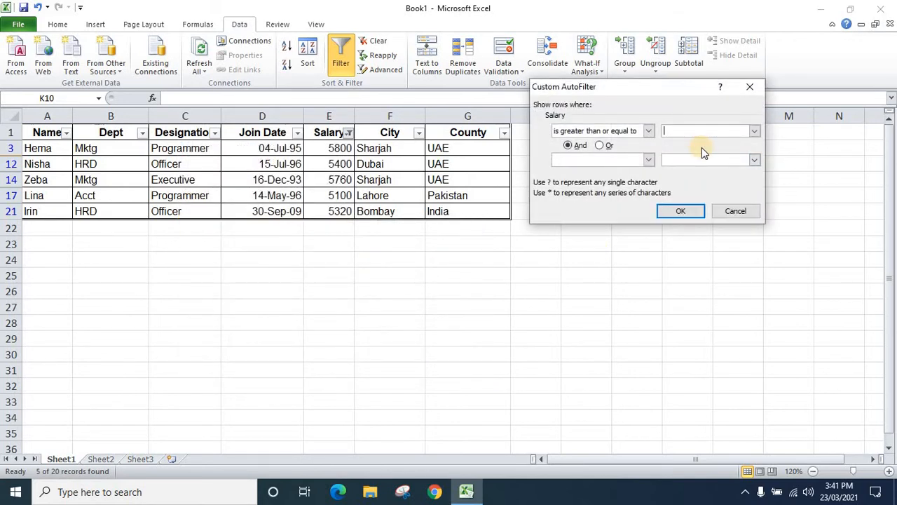
text(5000)
click(685, 210)
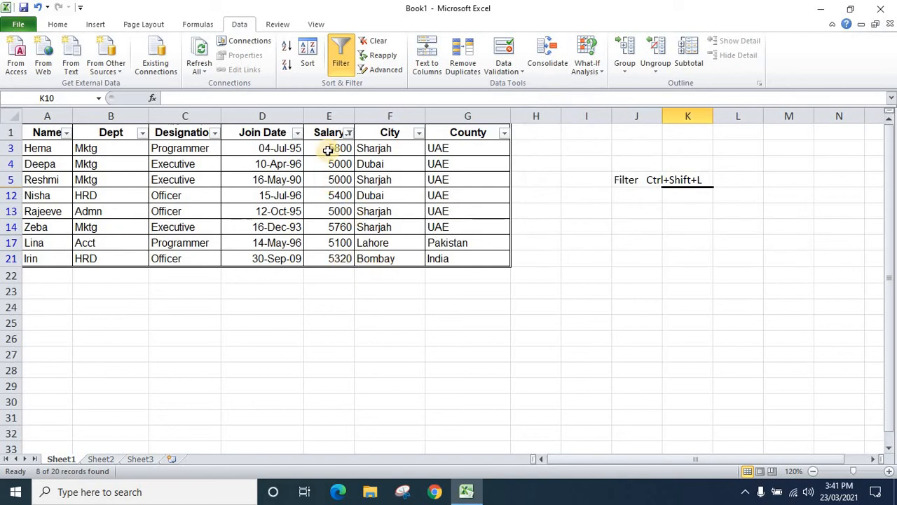
Apply a Between number filter to the Salary column with 5000 as the lower limit and an upper limit
click(349, 133)
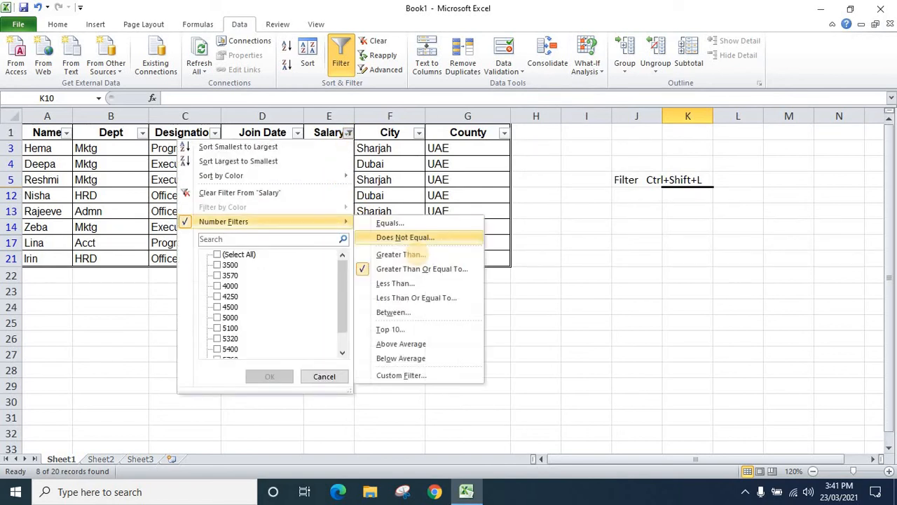
click(413, 319)
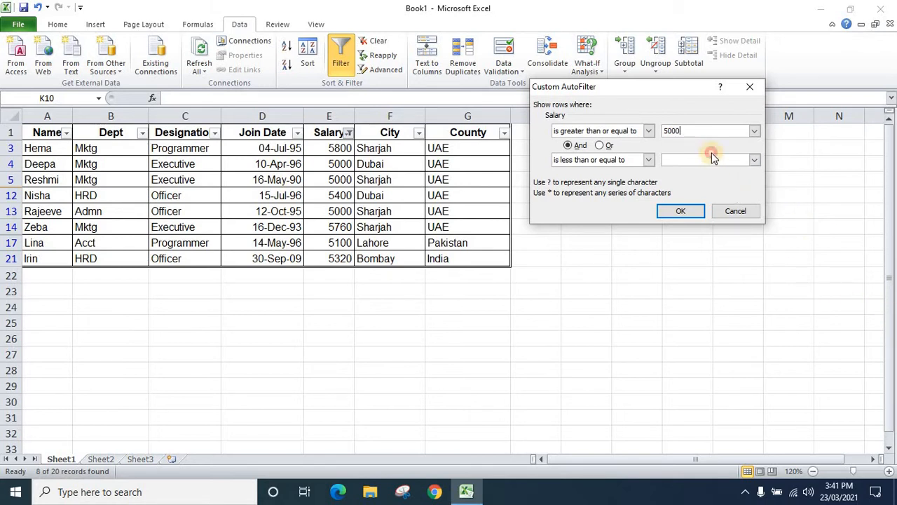
click(713, 160)
click(683, 212)
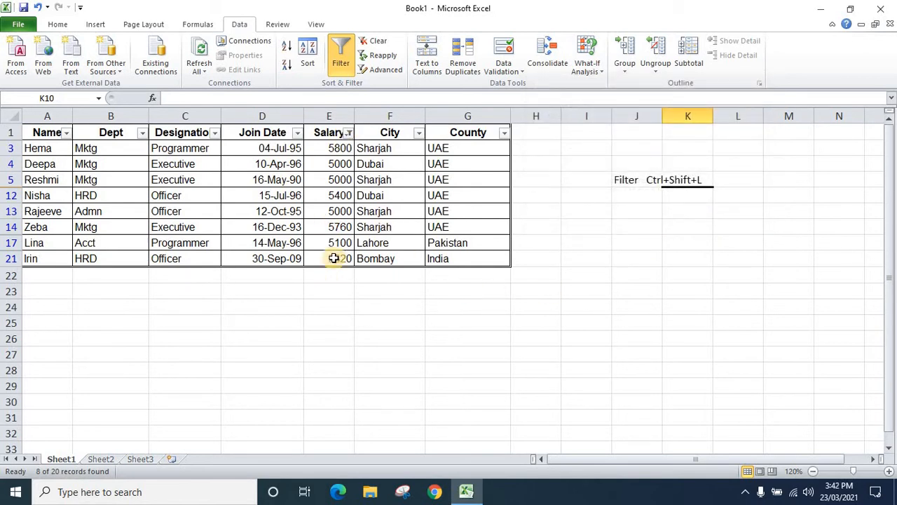
Select all values in the Salary column's filter to remove the Between condition
click(349, 133)
mouse_move(316, 221)
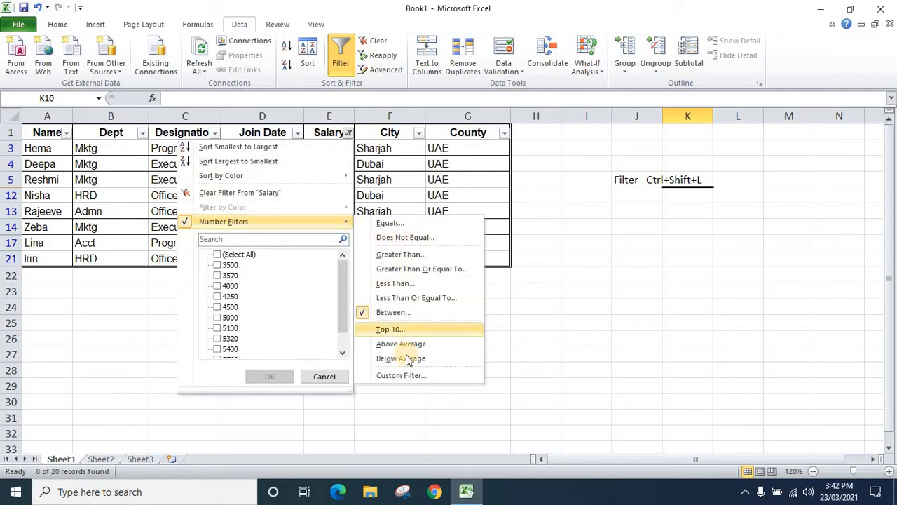
click(242, 254)
click(281, 369)
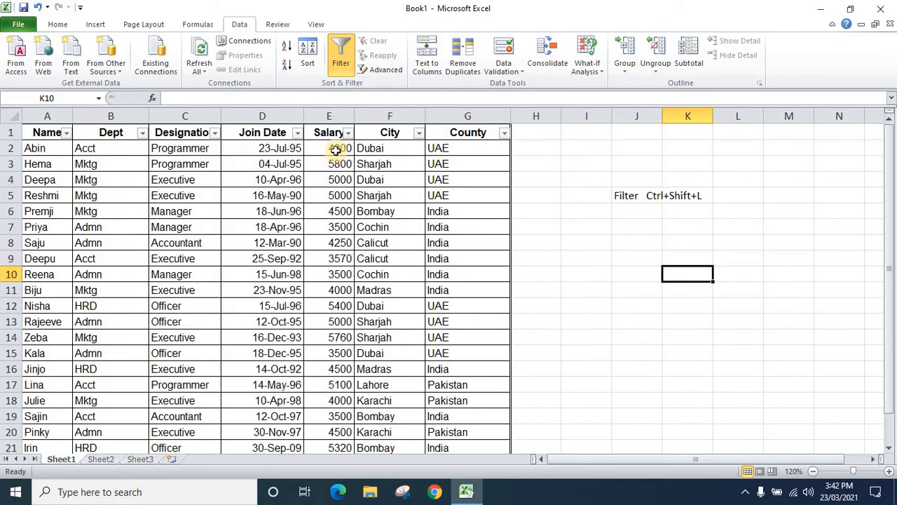
Filter the Salary column to show only the rows with above-average salaries
click(348, 133)
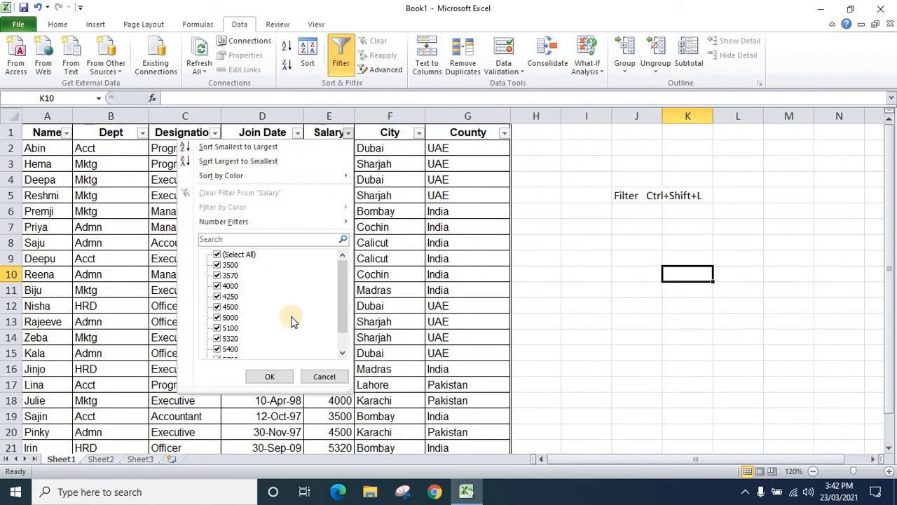
click(270, 218)
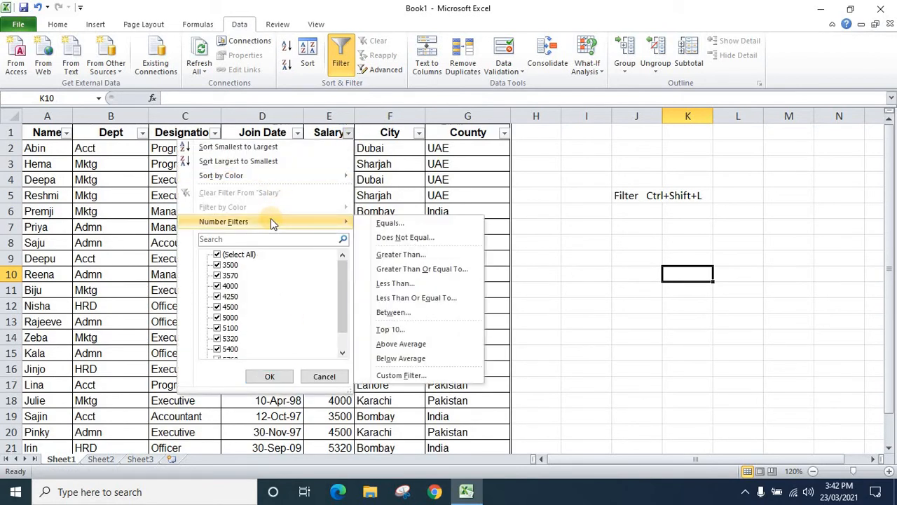
click(412, 344)
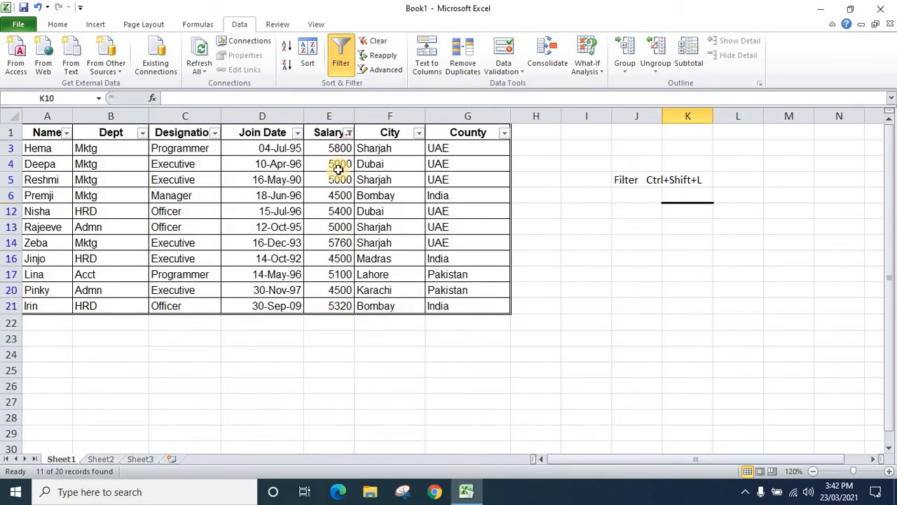
Select all values in the Salary column's filter to remove the Above Average condition
click(348, 133)
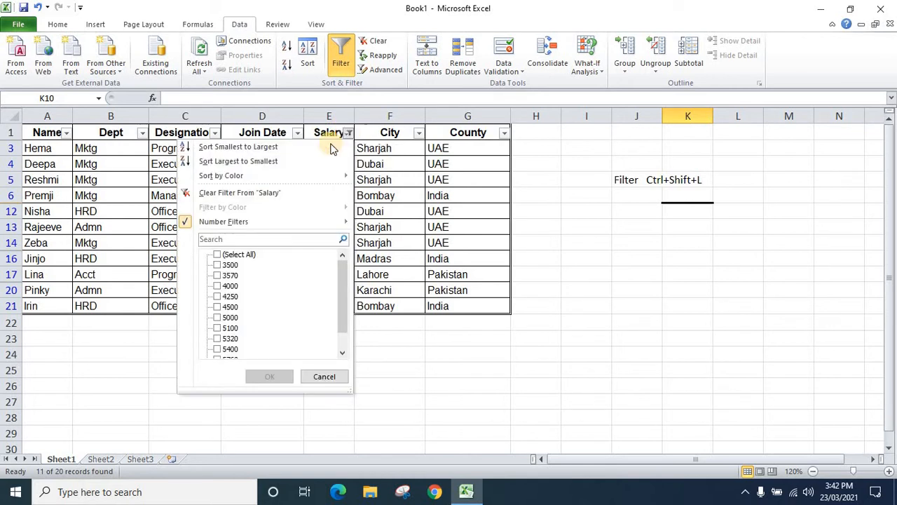
click(219, 257)
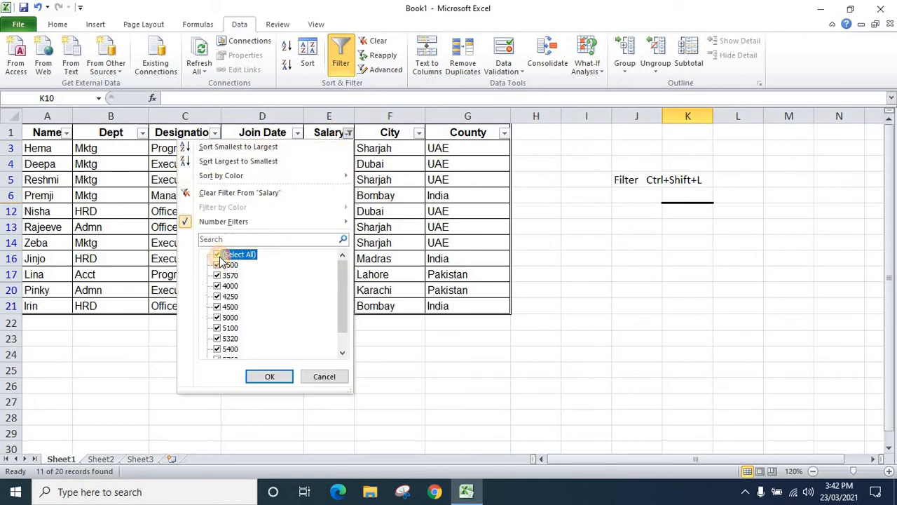
click(272, 377)
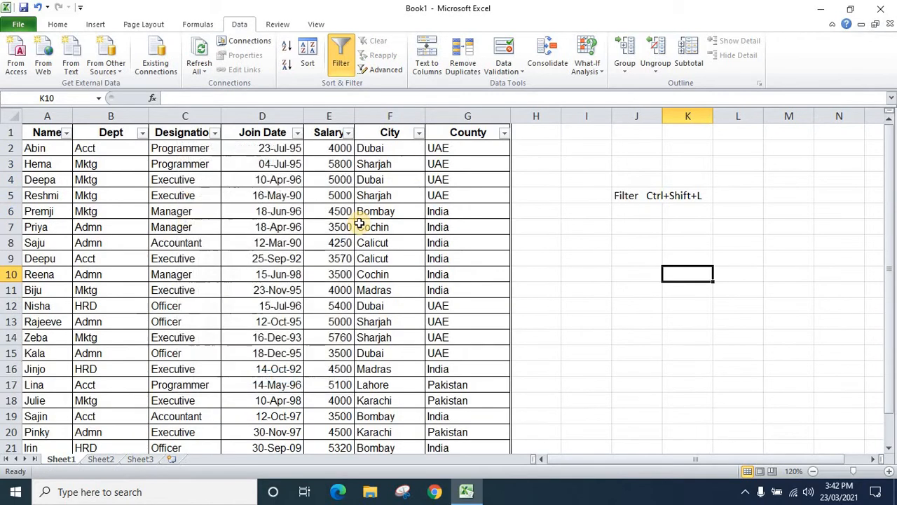
Sort the employee table by the Name column from A to Z
click(143, 133)
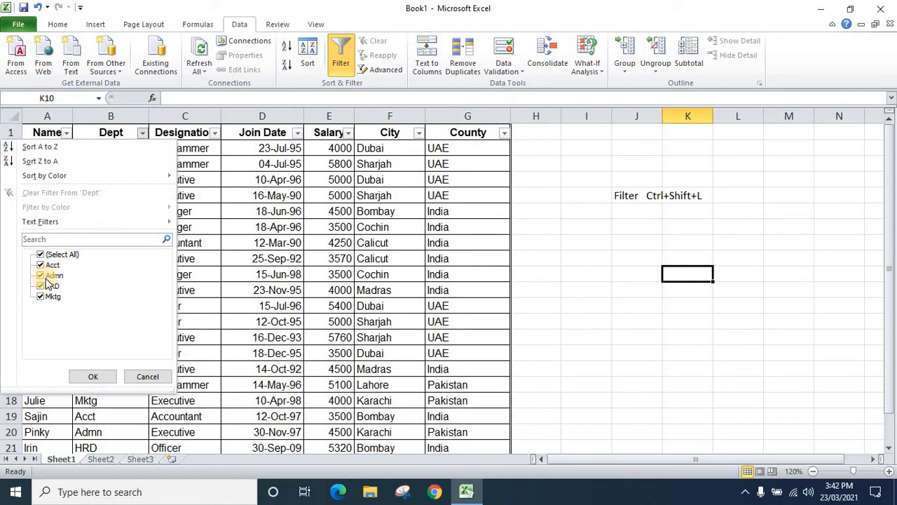
click(65, 134)
click(66, 134)
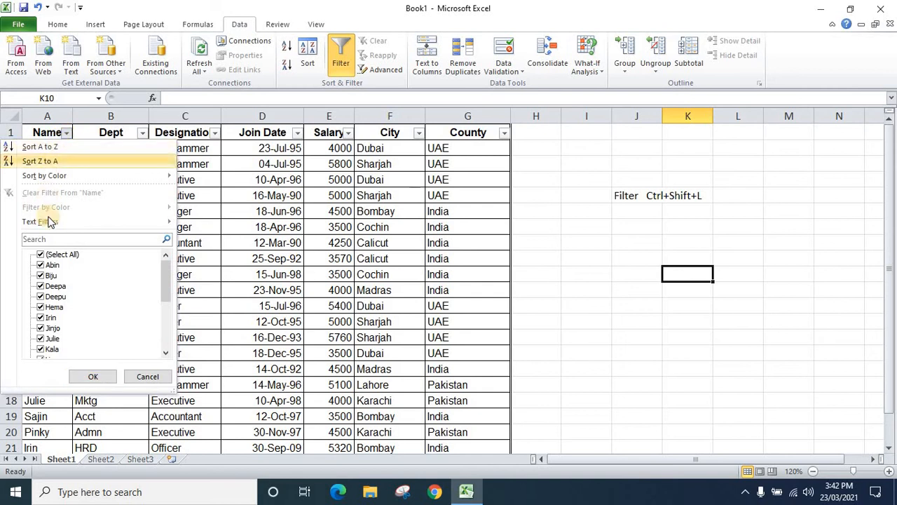
click(42, 147)
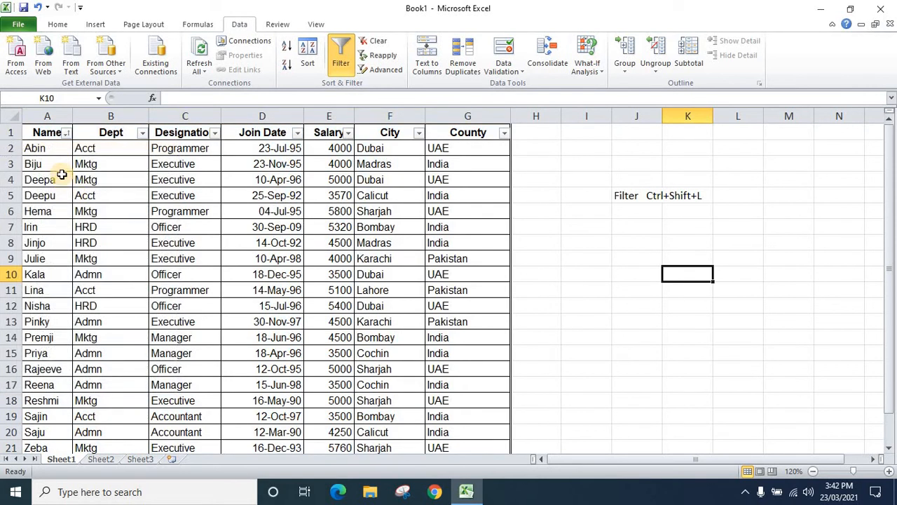
Sort the table by the Name column from Z to A and return it to A to Z order
click(67, 133)
click(43, 162)
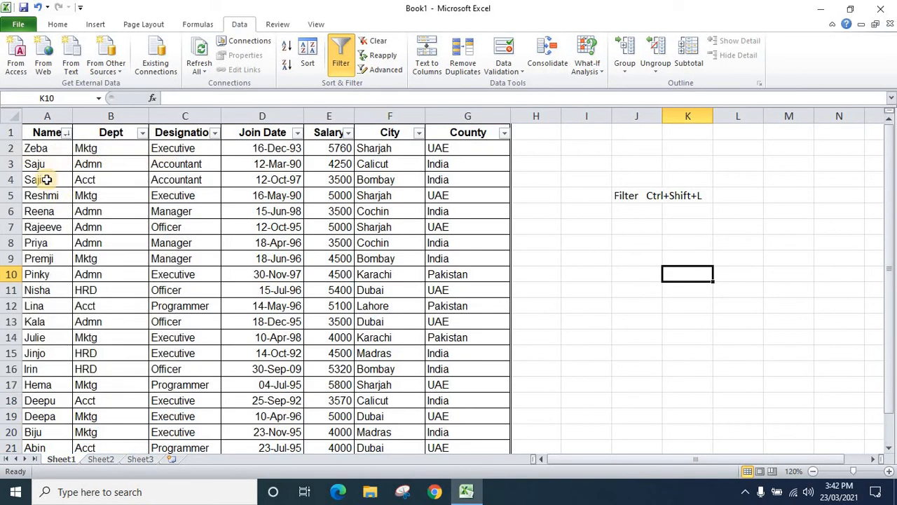
click(67, 133)
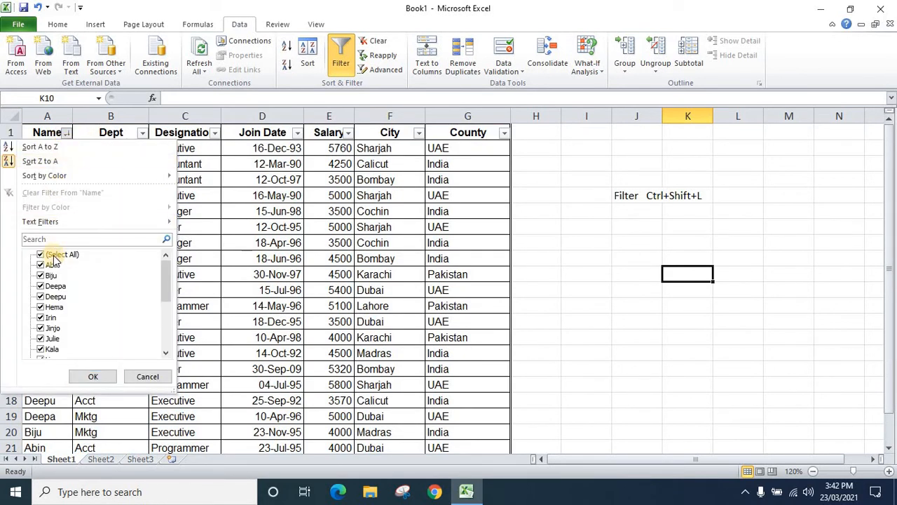
click(49, 148)
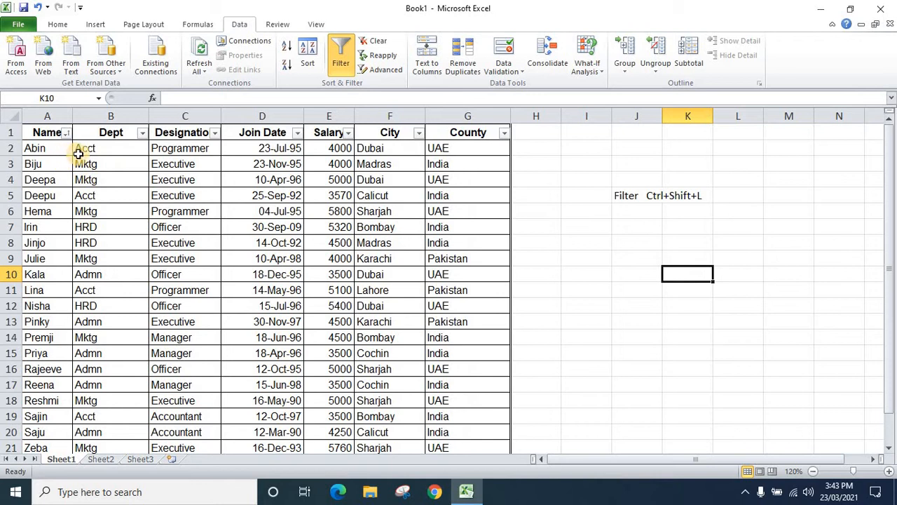
Apply an Equals text filter of Mktg to the Dept column
click(143, 134)
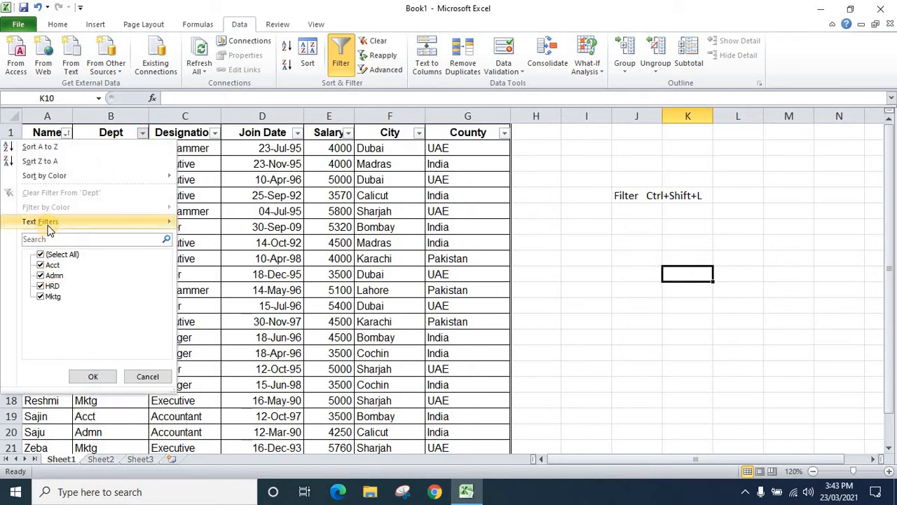
mouse_move(48, 226)
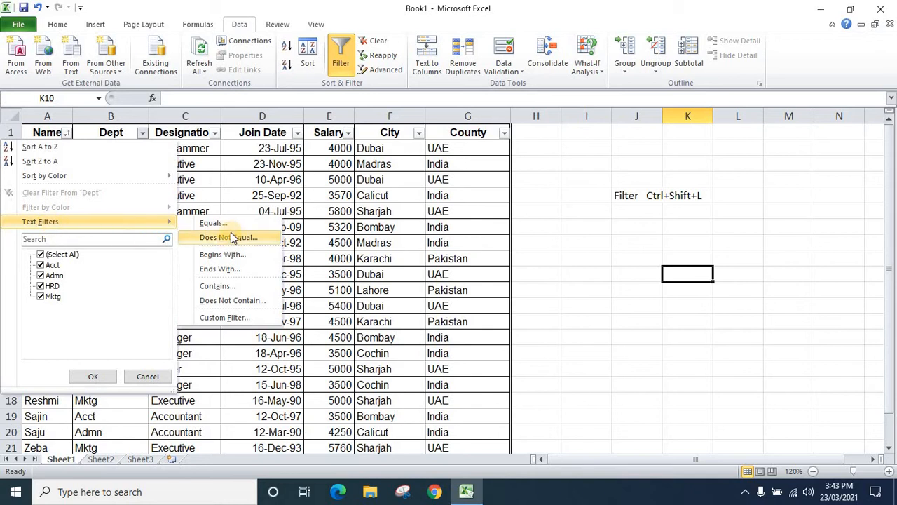
click(232, 225)
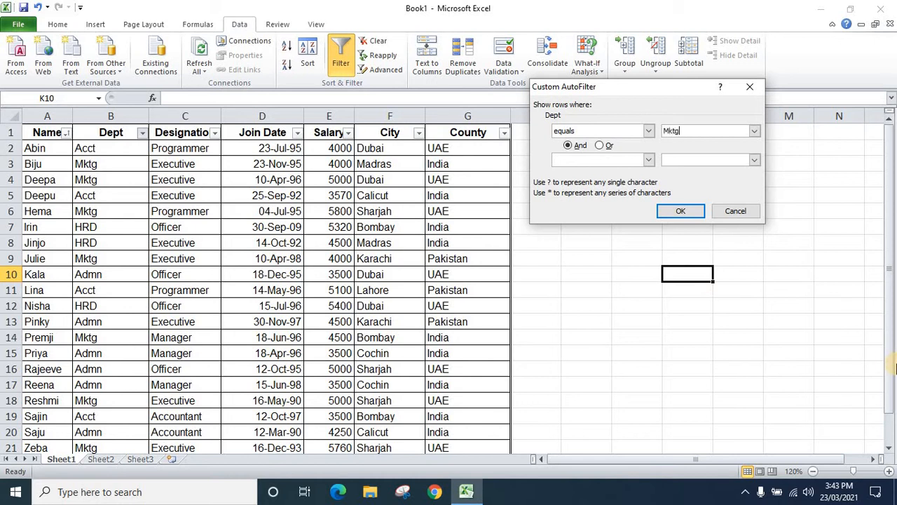
click(699, 213)
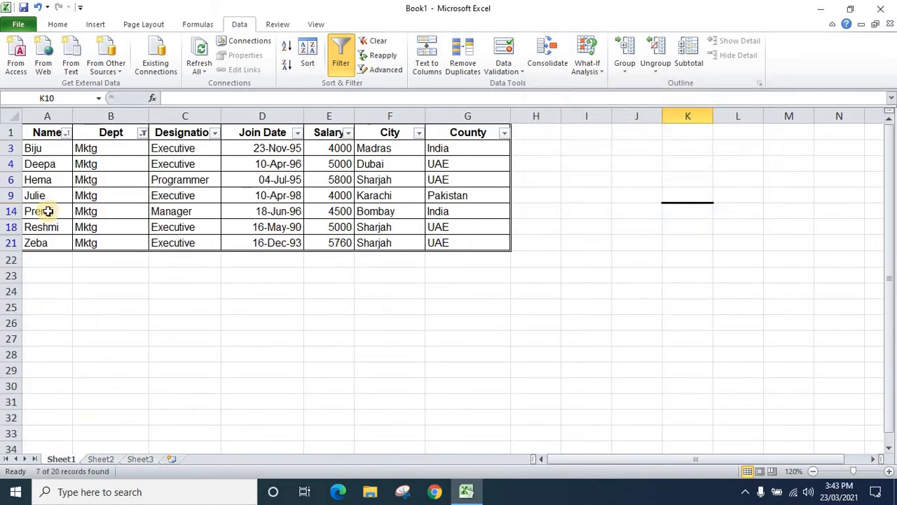
Apply a Begins With text filter to the Dept column to show only the Acct and Admn departments
click(143, 135)
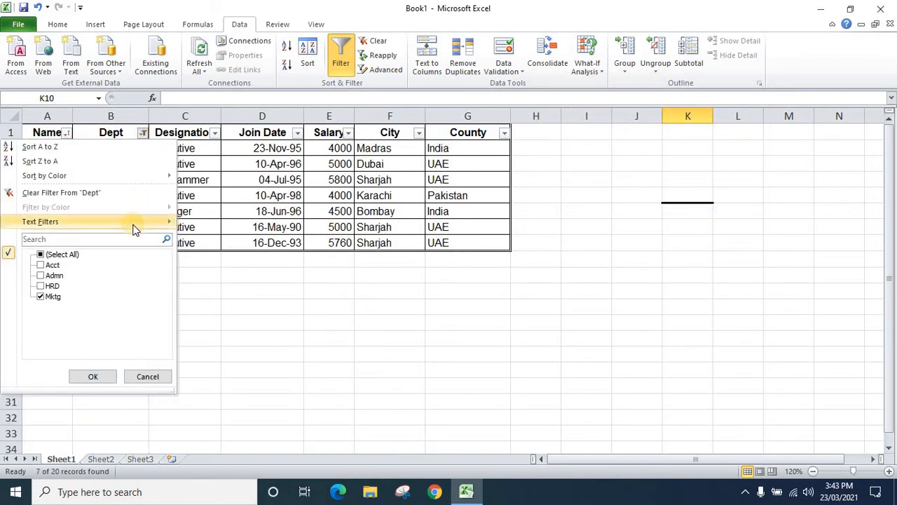
mouse_move(134, 229)
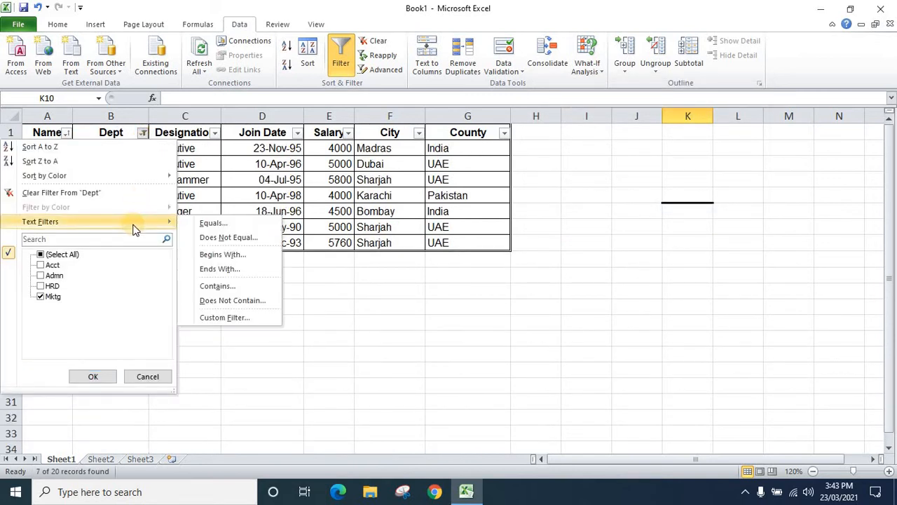
click(237, 258)
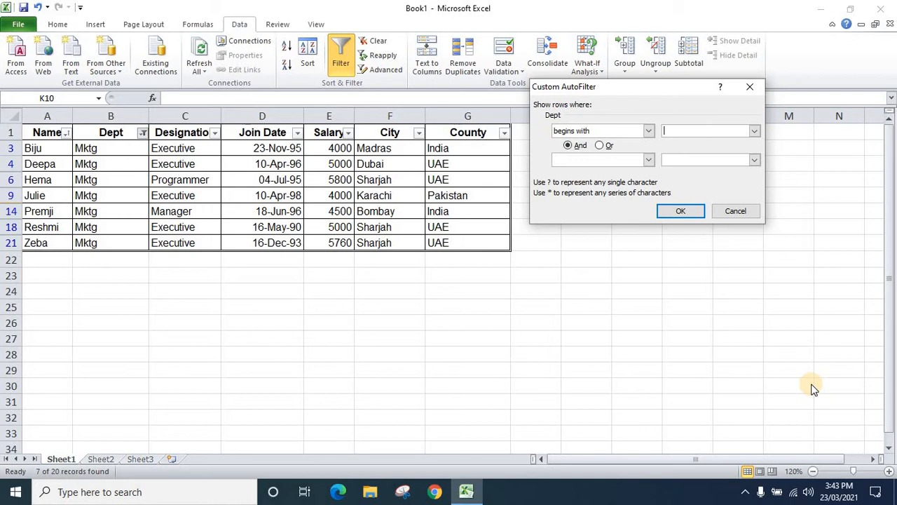
key(Return)
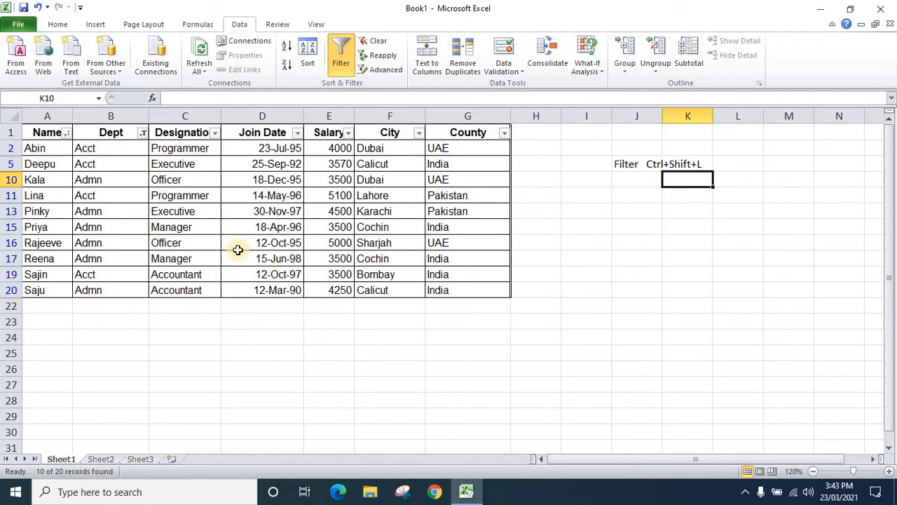
Select all values in the Dept column's filter to remove the Begins With condition
click(143, 134)
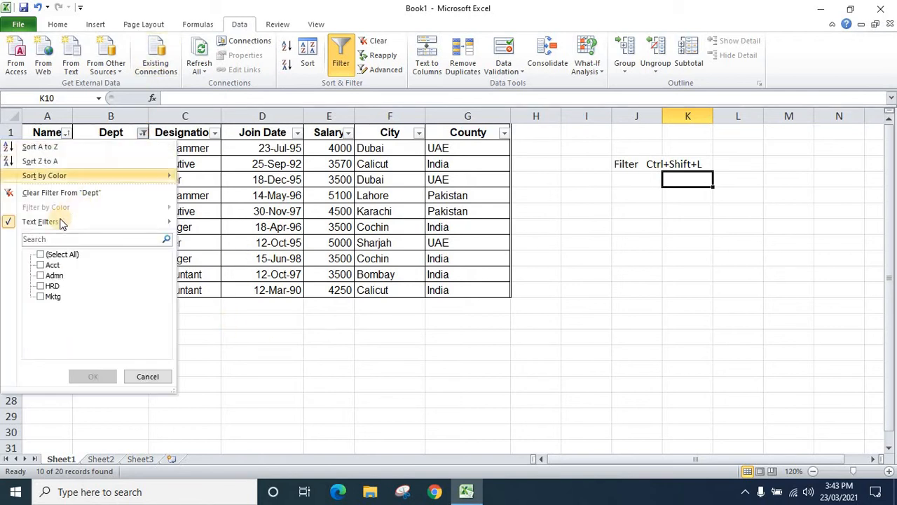
click(57, 254)
click(89, 376)
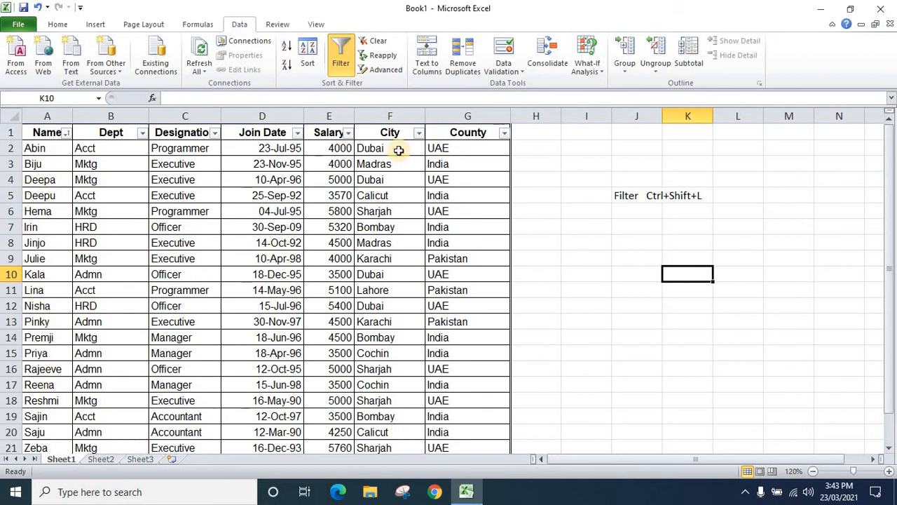
Apply an Ends With text filter of a to the Name column, and remove that filter again
click(66, 132)
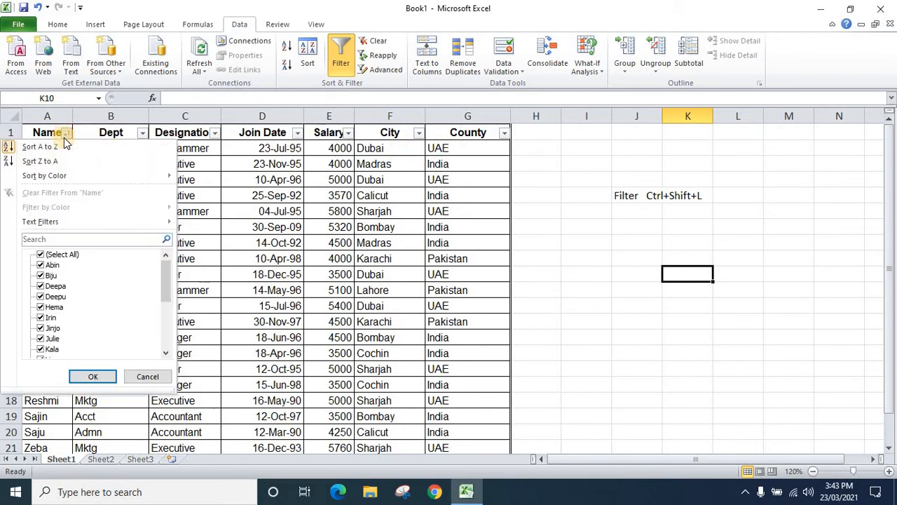
mouse_move(59, 217)
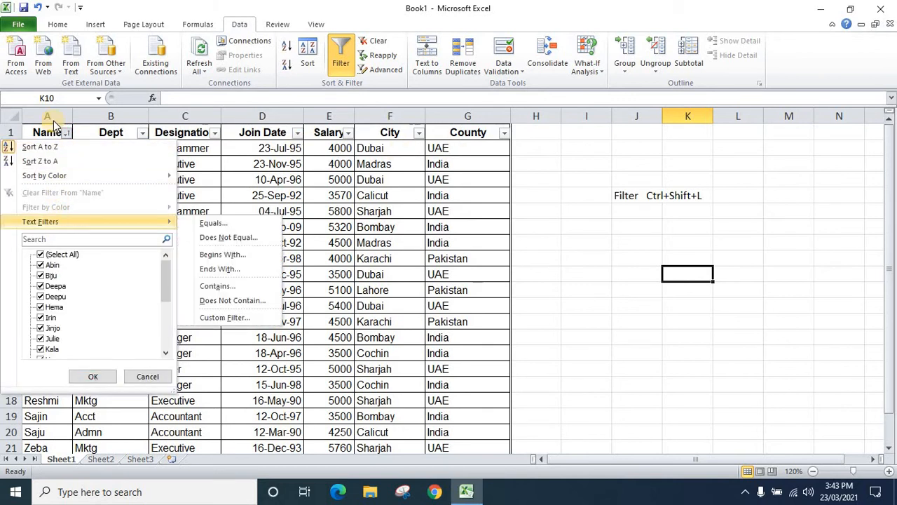
click(233, 270)
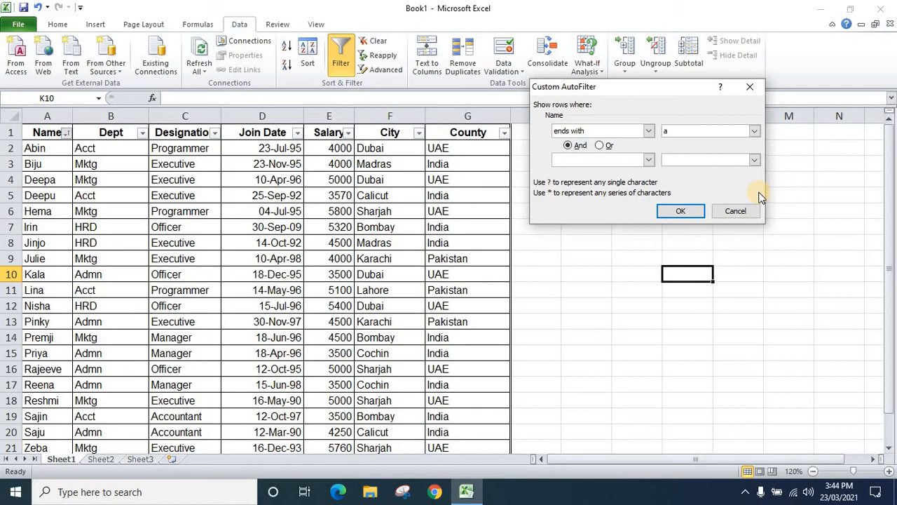
click(681, 211)
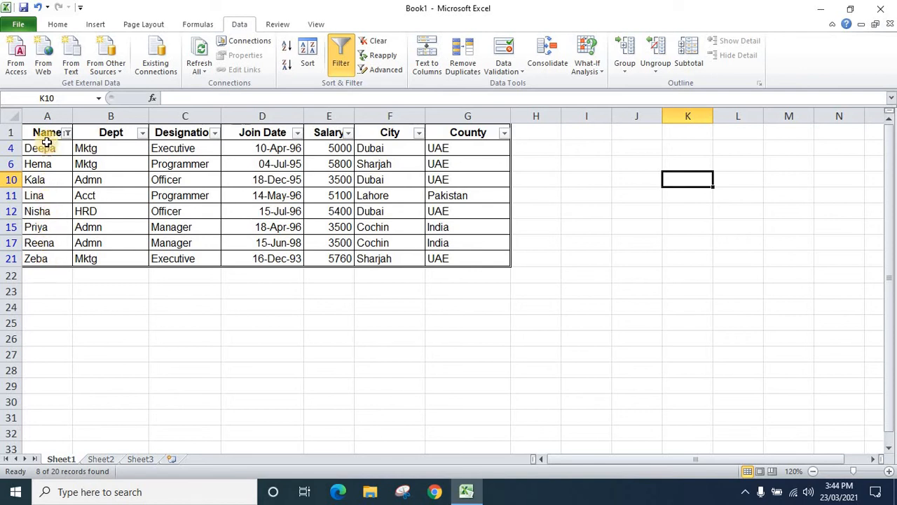
click(67, 133)
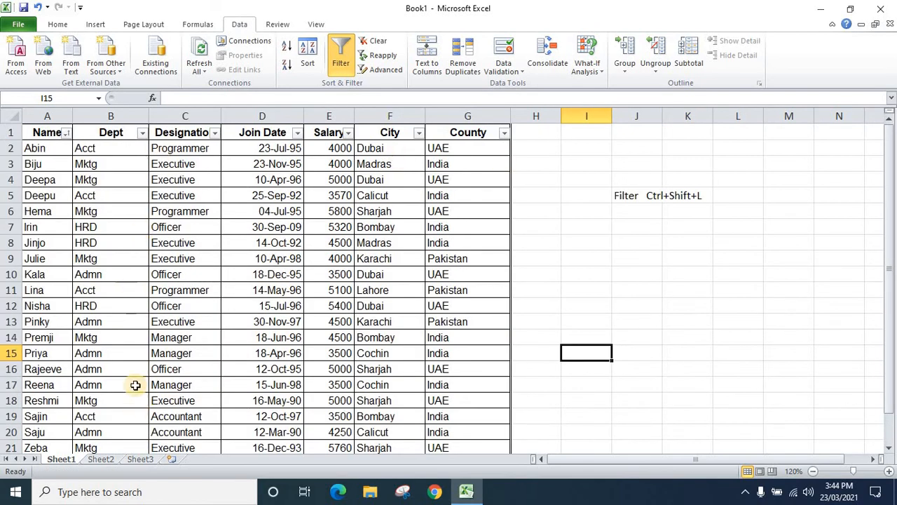
Turn on Filter for the whole employee table on Sheet2
click(101, 459)
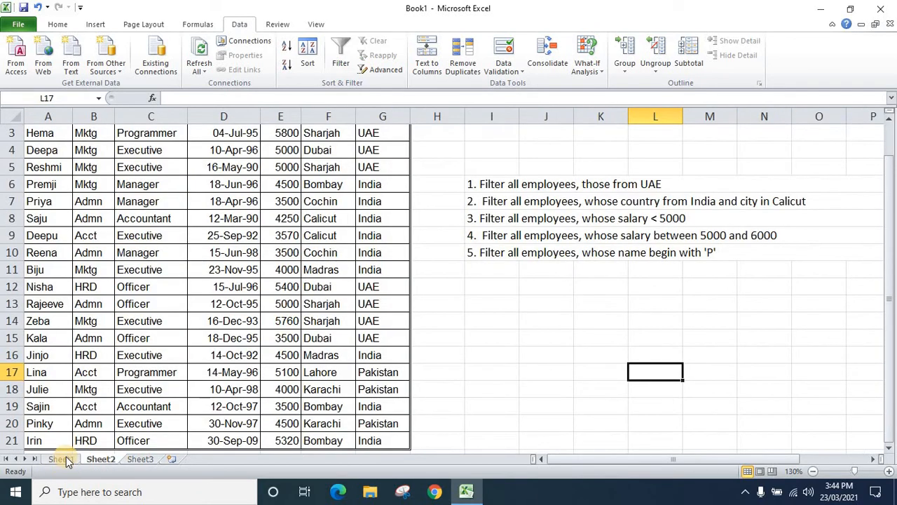
click(61, 459)
click(101, 460)
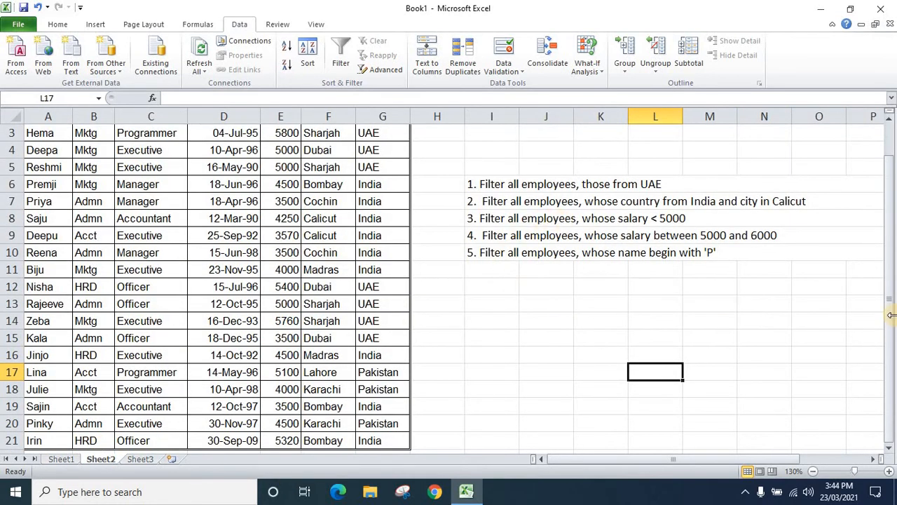
drag(889, 319, 887, 300)
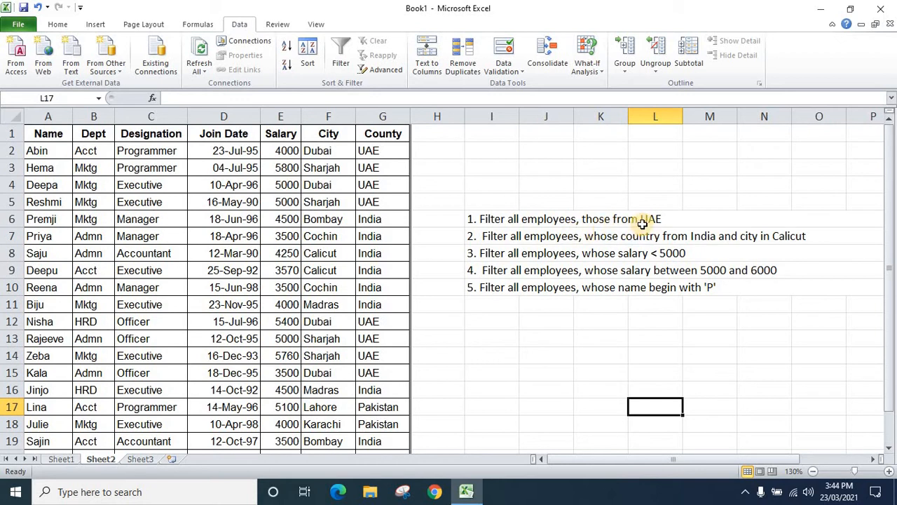
drag(33, 134, 369, 439)
click(341, 56)
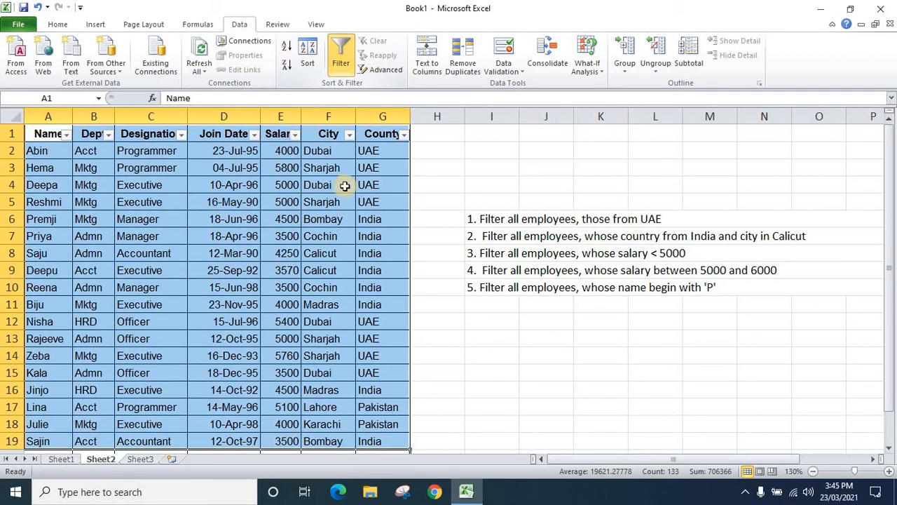
click(418, 303)
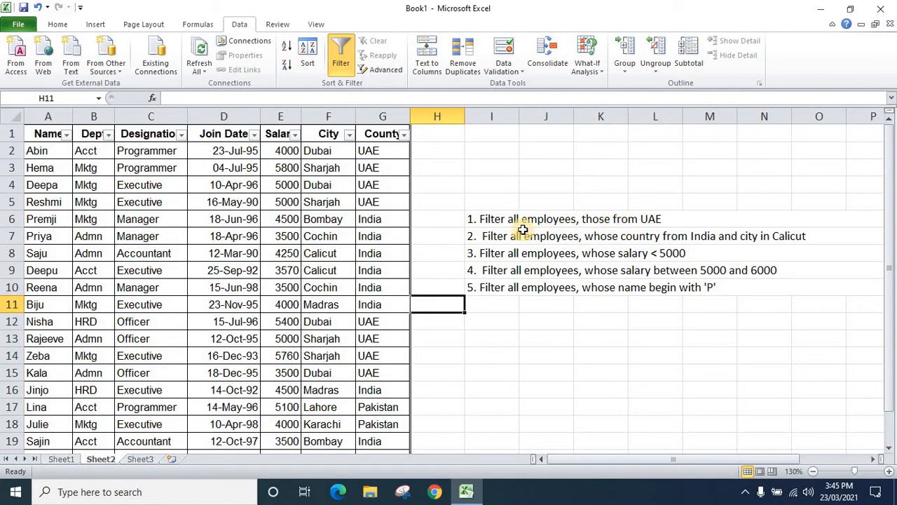
Filter the County column to show only the employees from UAE
click(404, 134)
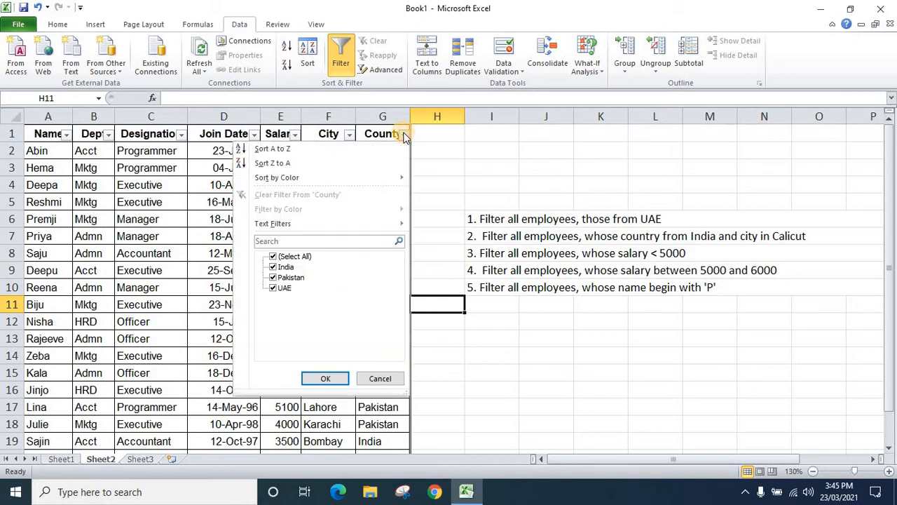
click(274, 256)
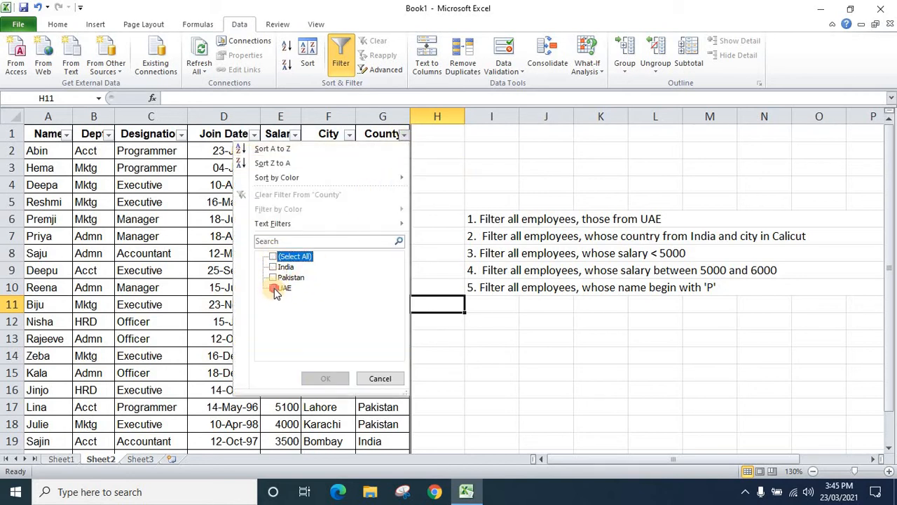
click(274, 288)
click(327, 378)
Select all values in the County column's filter to remove the UAE restriction
click(404, 134)
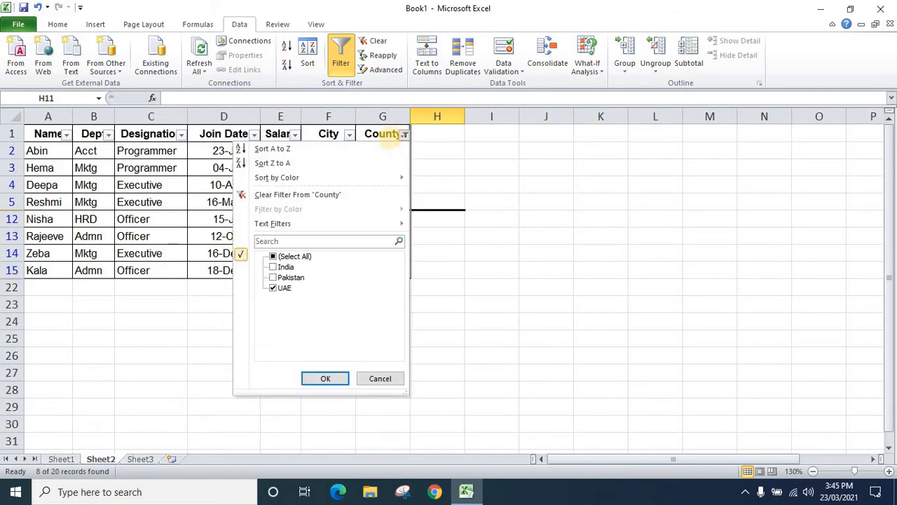
click(293, 257)
click(319, 379)
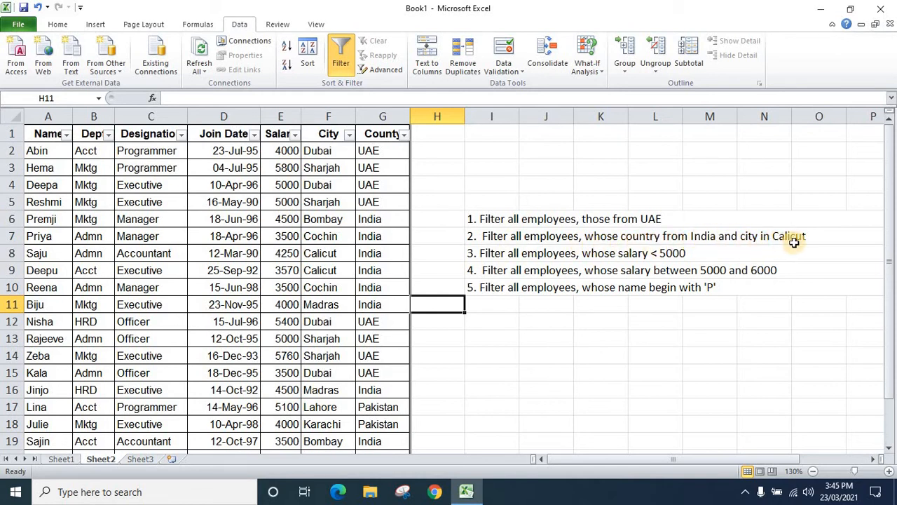
Filter the County column to show only the employees from India
click(404, 134)
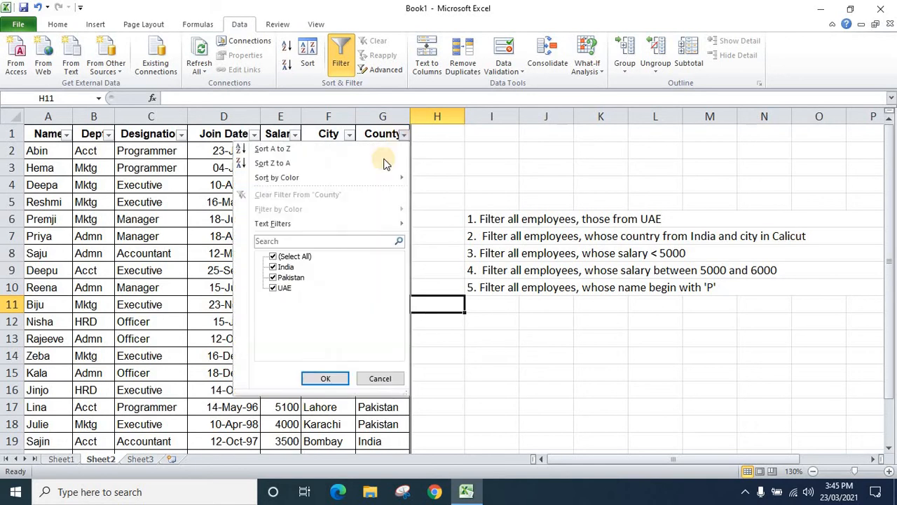
click(295, 258)
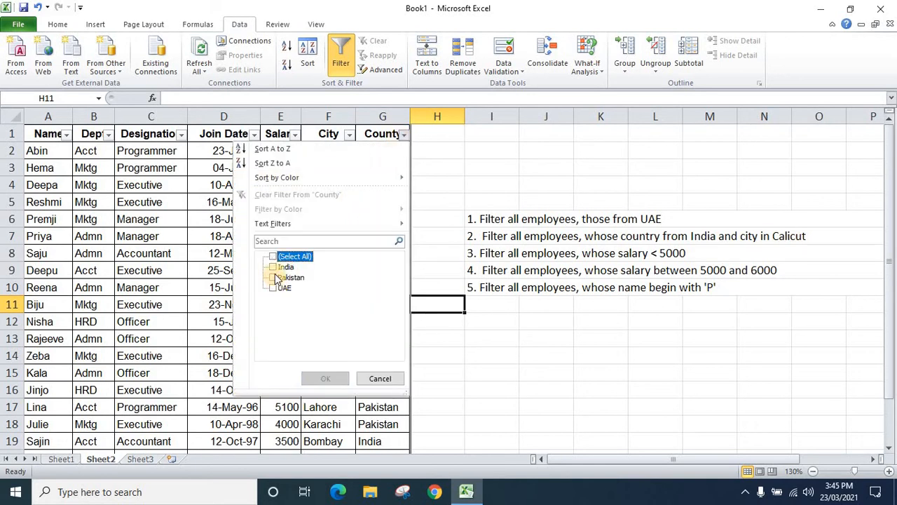
click(273, 267)
click(324, 379)
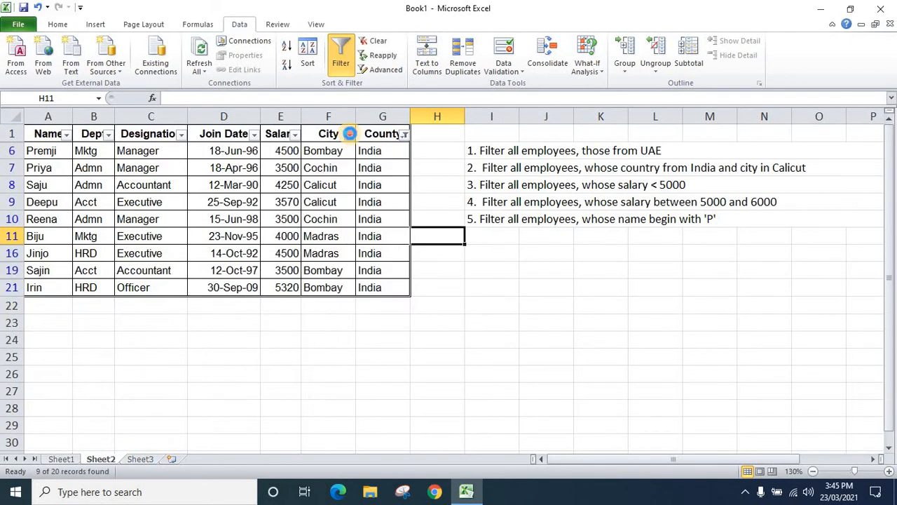
Narrow the filtered India rows to the city Calicut using the City column's filter
click(349, 135)
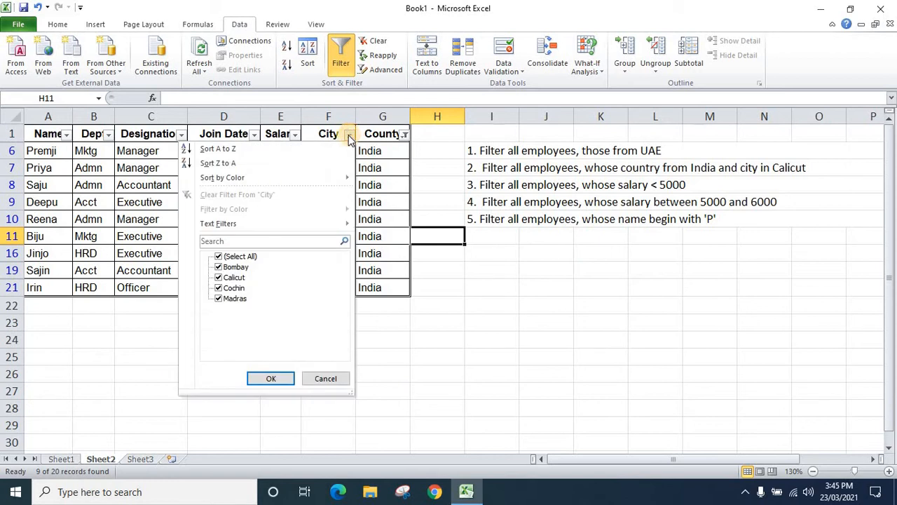
click(220, 256)
click(223, 279)
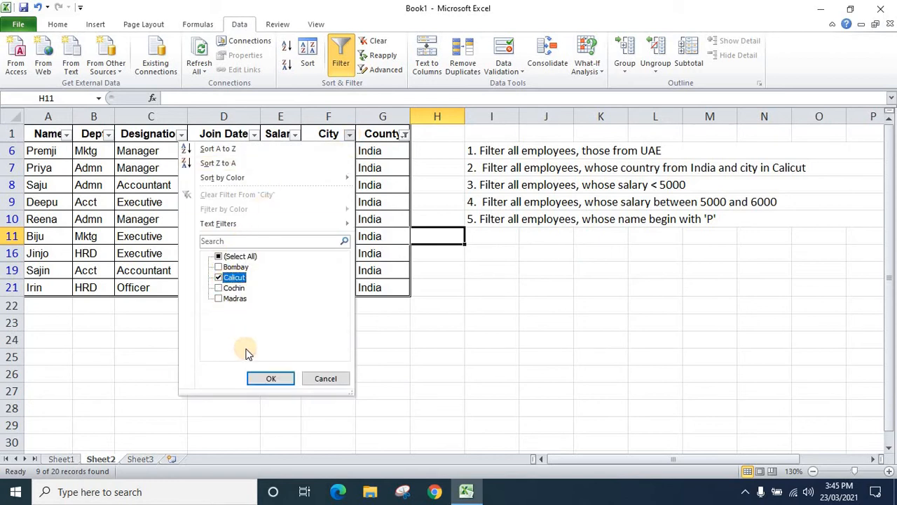
click(267, 378)
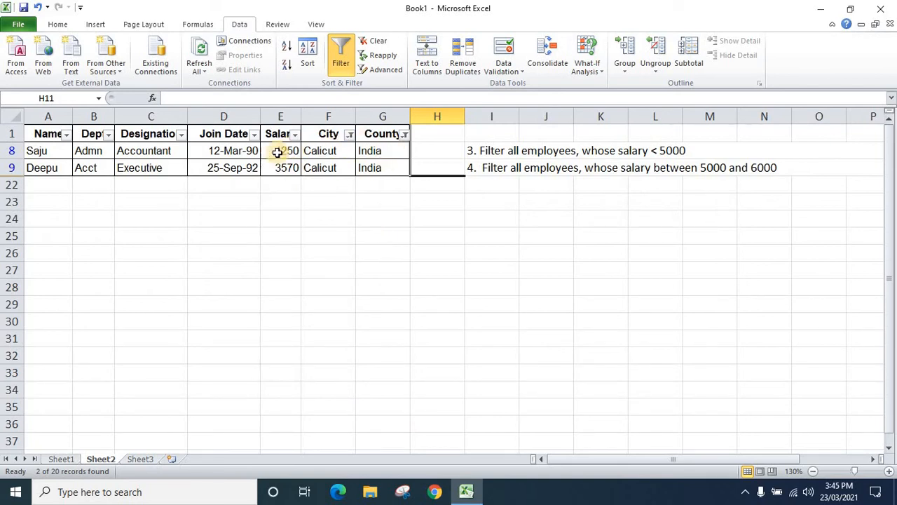
Reselect all values in the City and County column filters to restore the full table
click(349, 134)
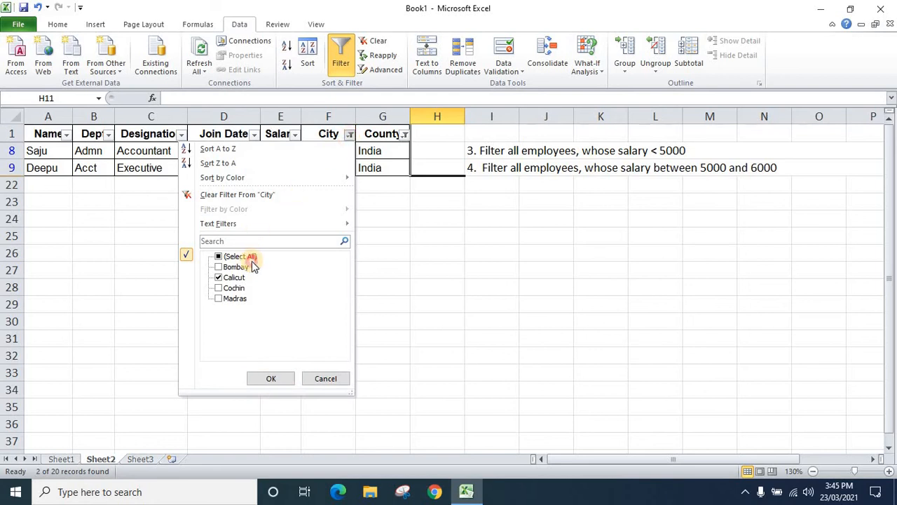
click(247, 257)
click(275, 382)
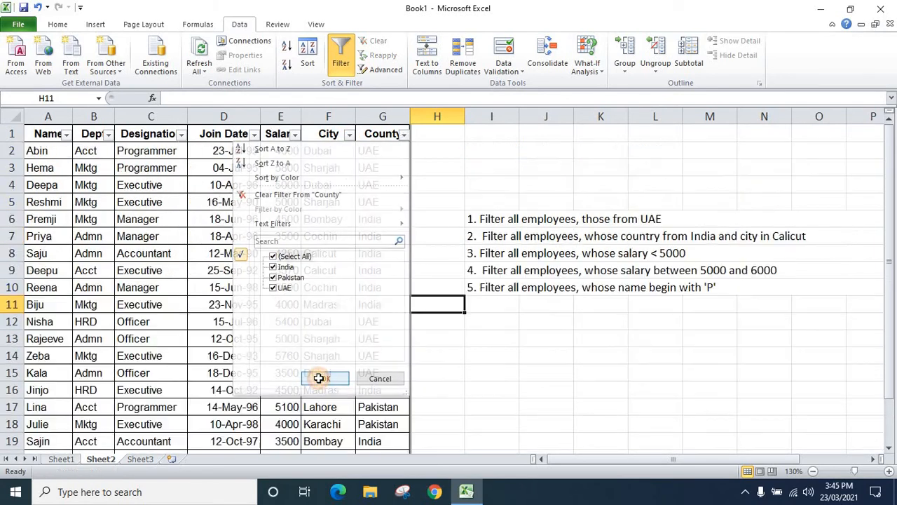
click(272, 379)
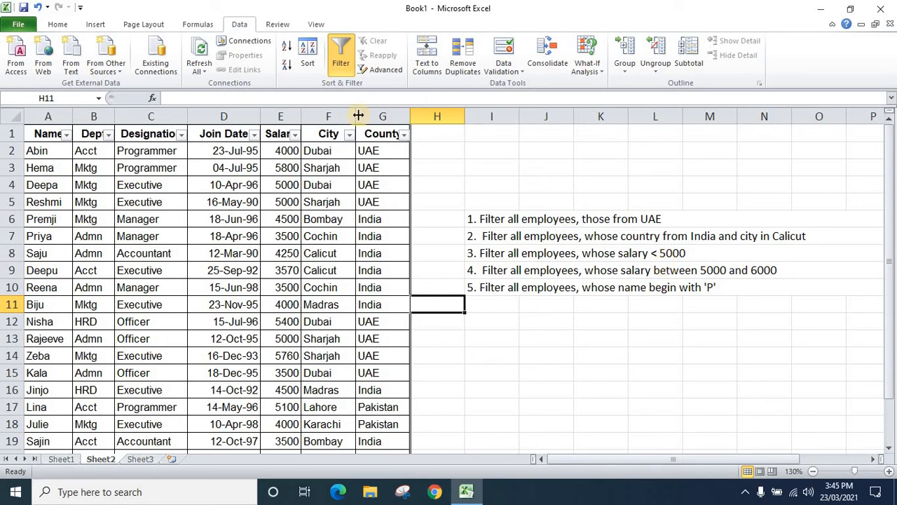
Apply a Less Than number filter of 5000 to the Salary column
click(295, 134)
mouse_move(169, 228)
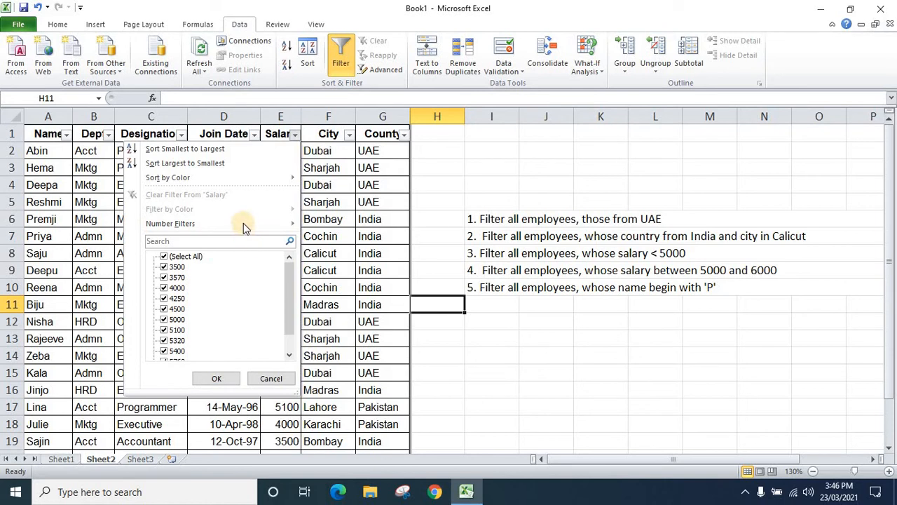
mouse_move(256, 223)
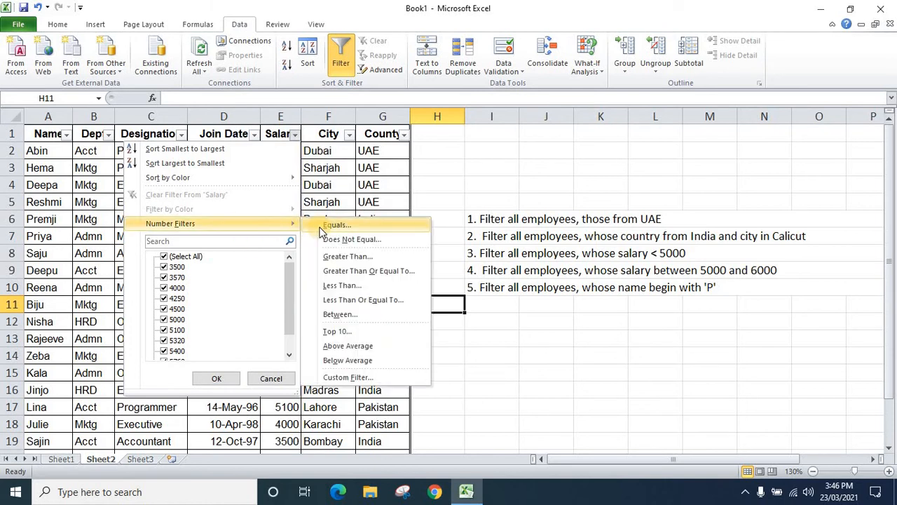
click(352, 288)
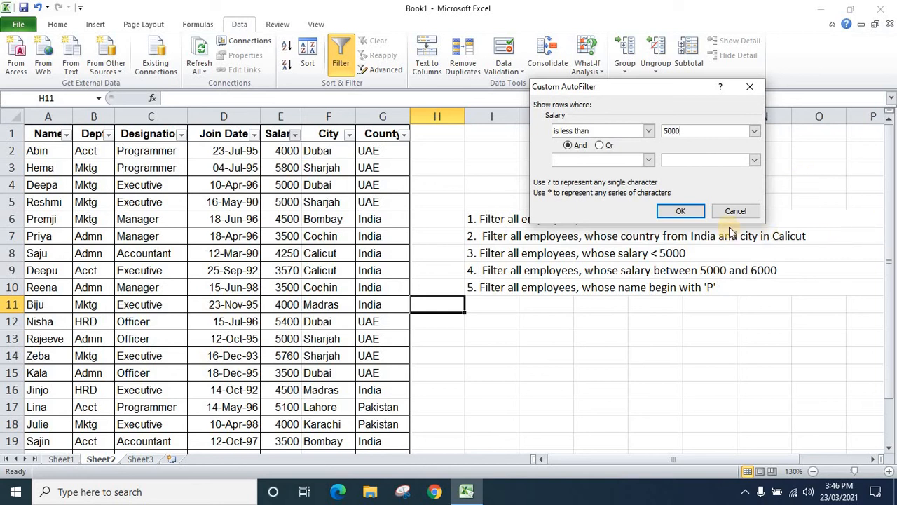
click(698, 208)
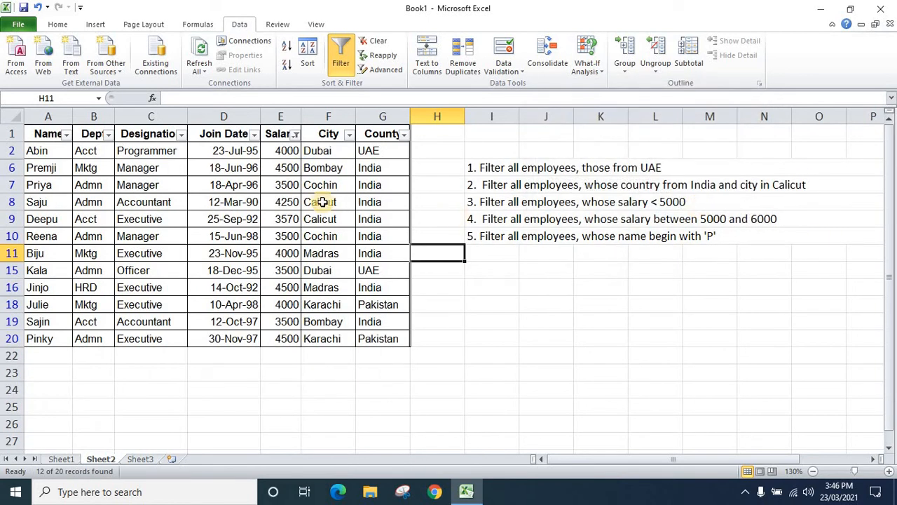
Select all values in the Salary column's filter to remove the Less Than condition
click(295, 134)
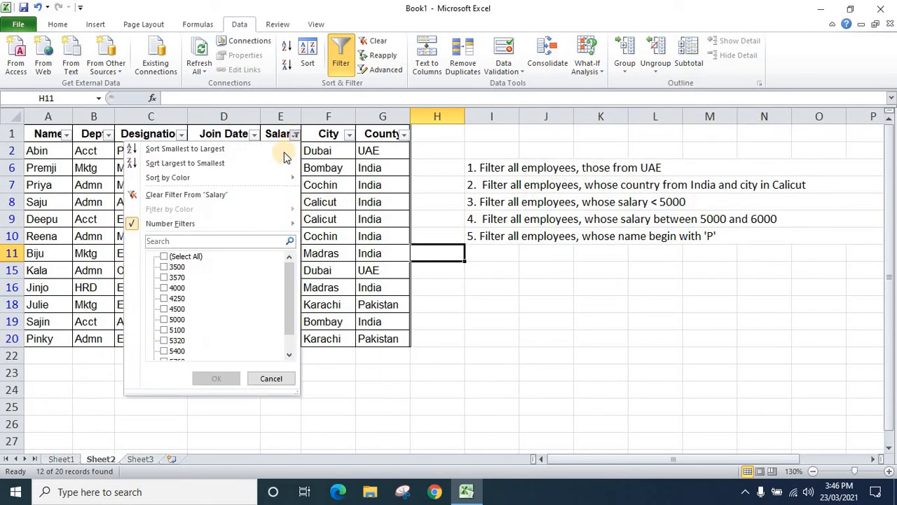
click(197, 258)
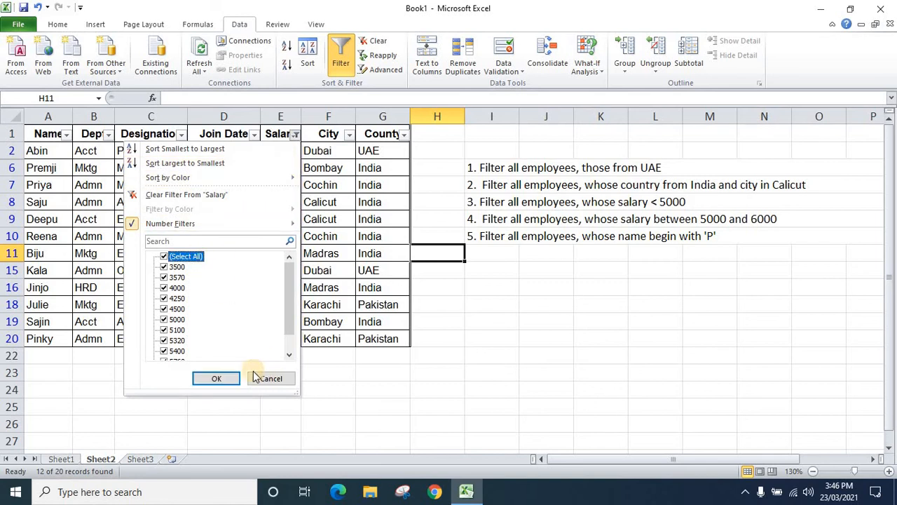
click(224, 378)
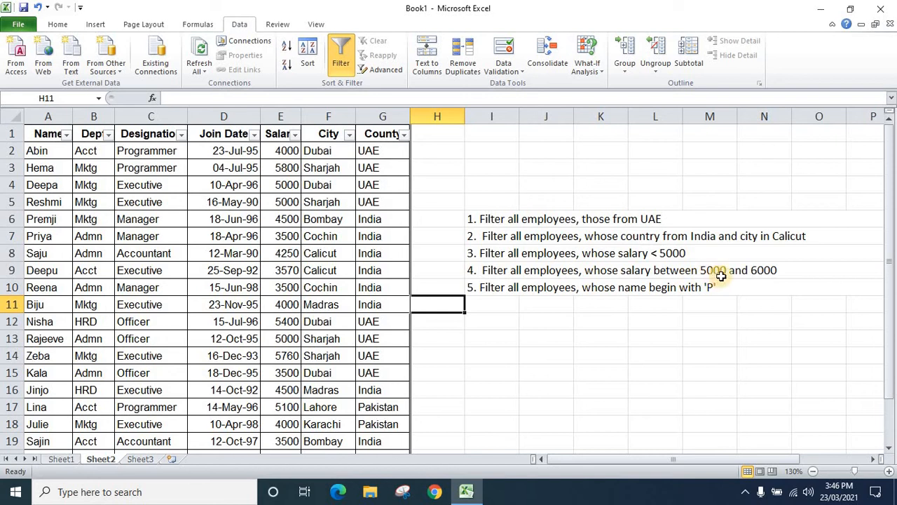
Apply a Between number filter to the Salary column for values from 5000 to 6000
click(294, 134)
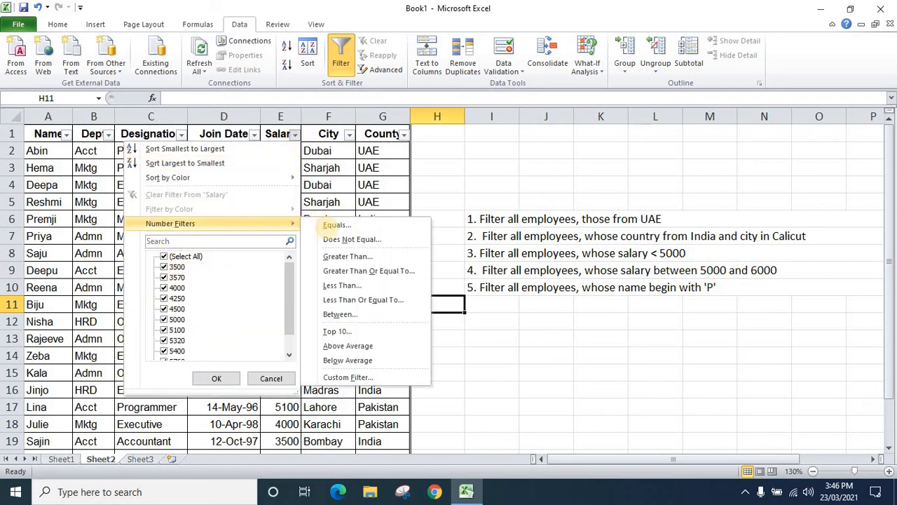
click(338, 315)
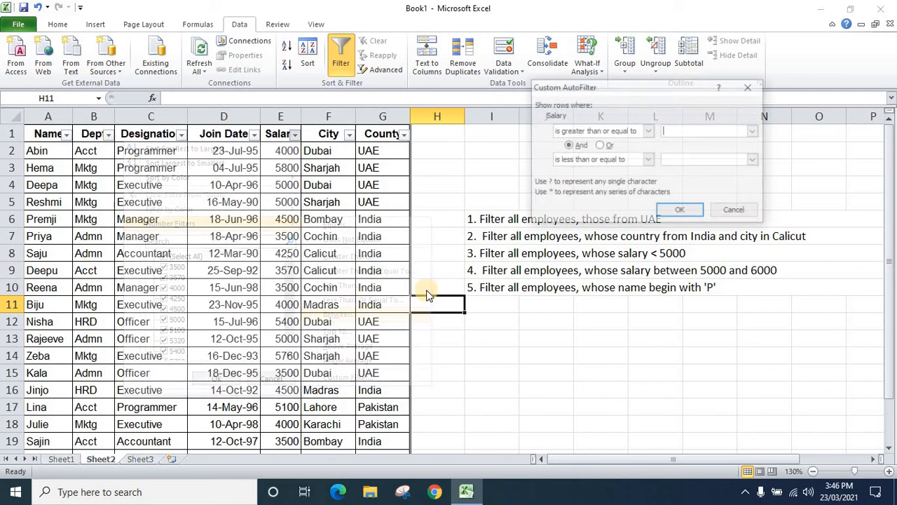
text(5000)
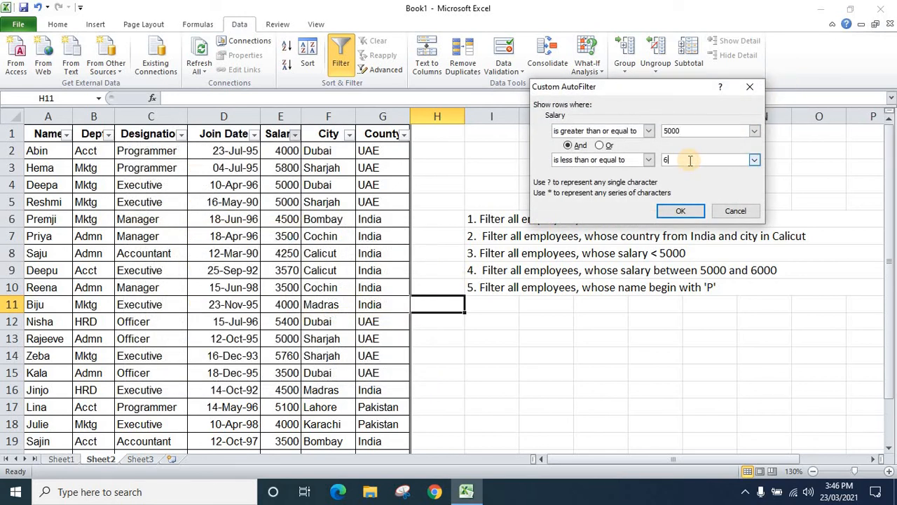
click(681, 211)
Select all values in the Salary column's filter to remove the Between condition
click(296, 134)
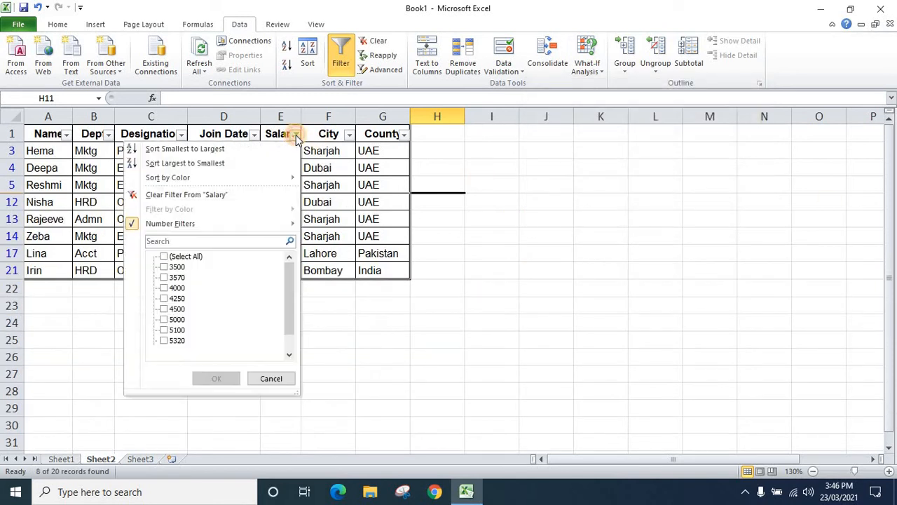
click(181, 256)
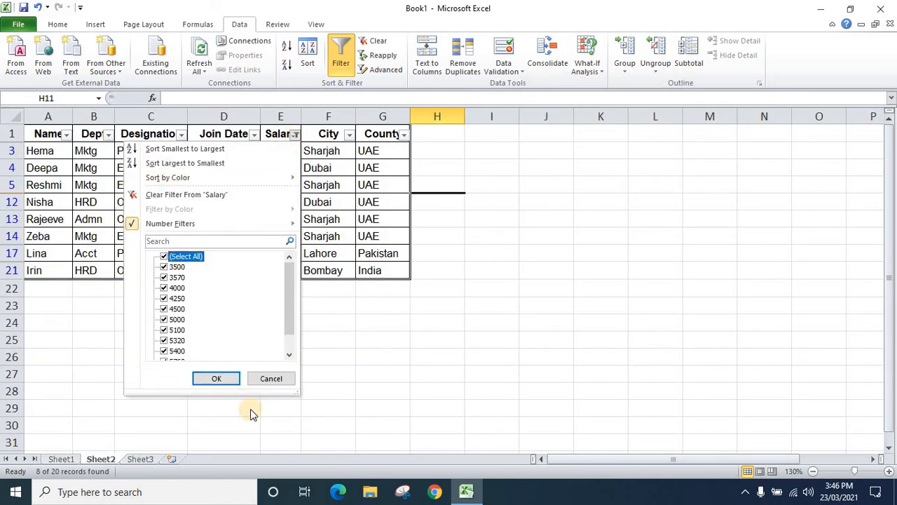
click(217, 377)
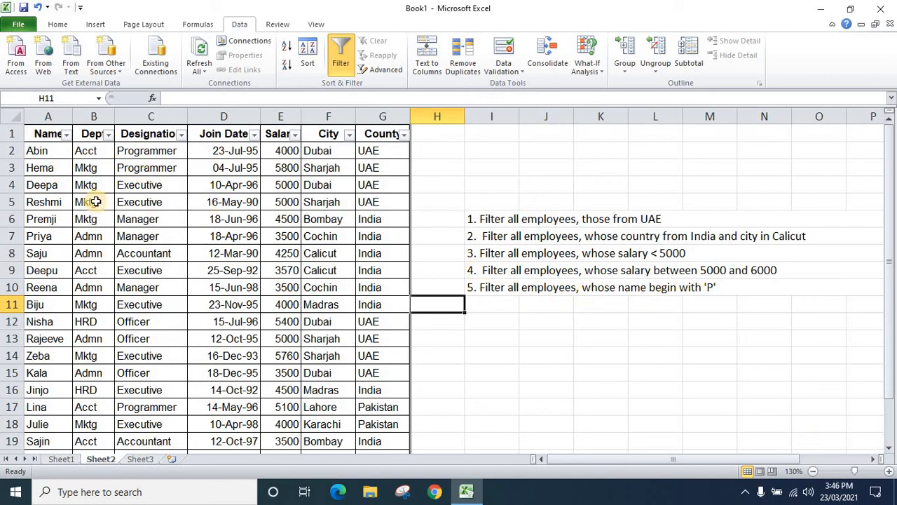
Apply a Begins With text filter of P to the Name column
click(67, 134)
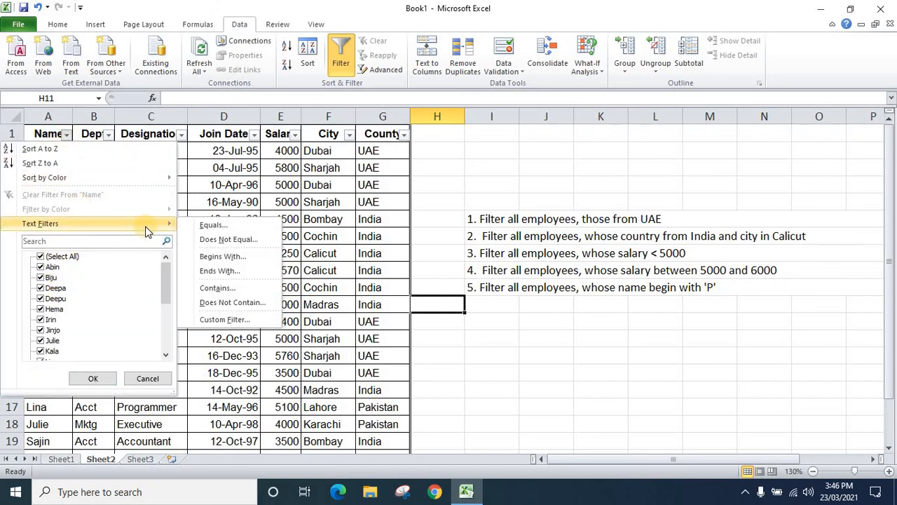
click(223, 257)
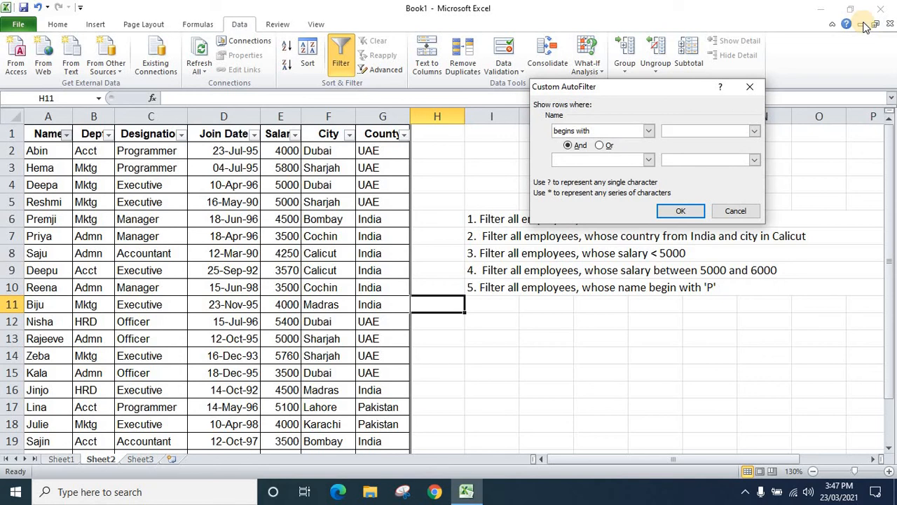
text(P)
click(680, 210)
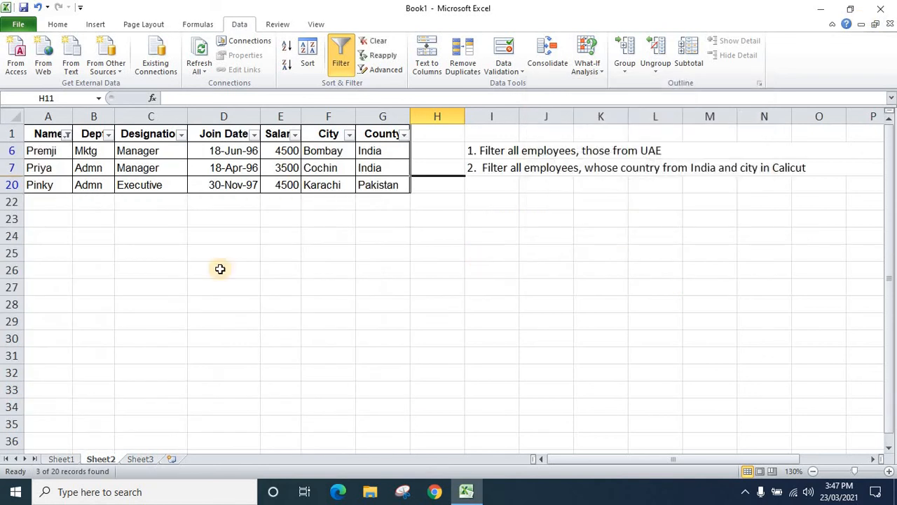
Select all values in the Name column's filter to restore the full employee table
click(66, 135)
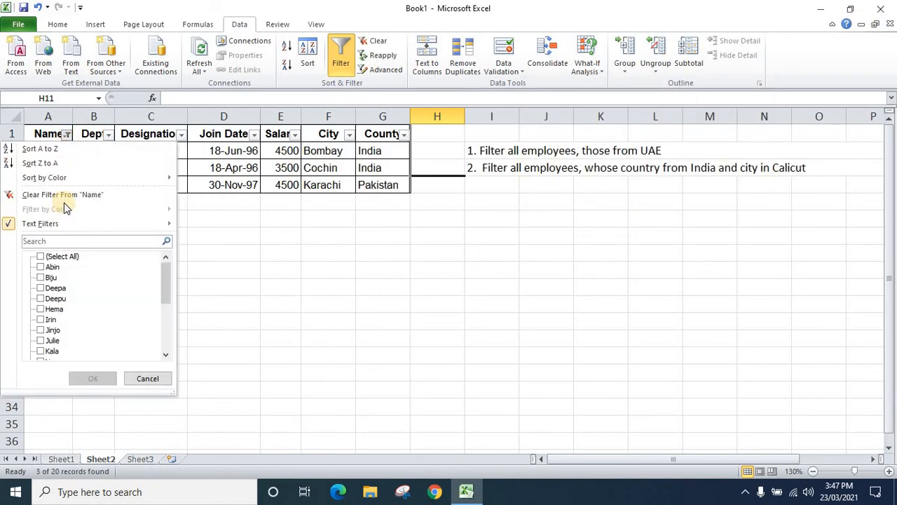
click(56, 256)
click(105, 378)
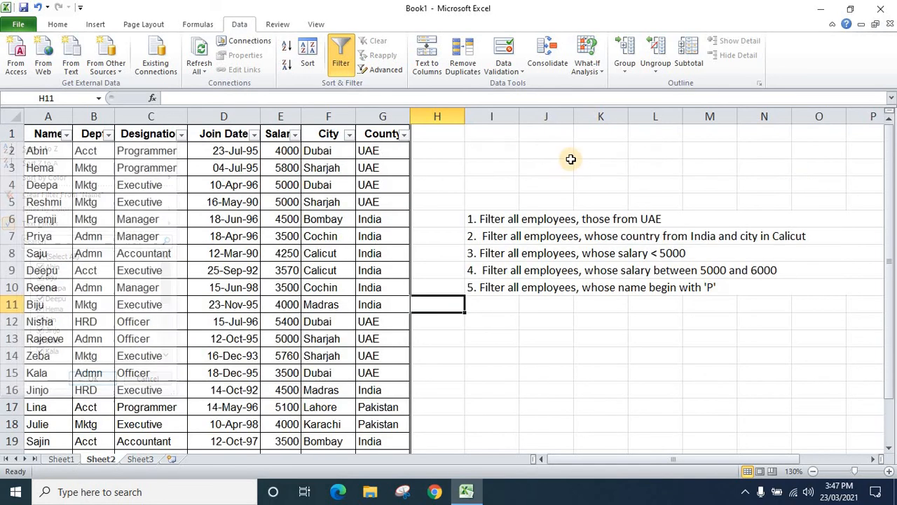
Review the tables on Sheet1 and Sheet2, finishing on Sheet1
click(61, 460)
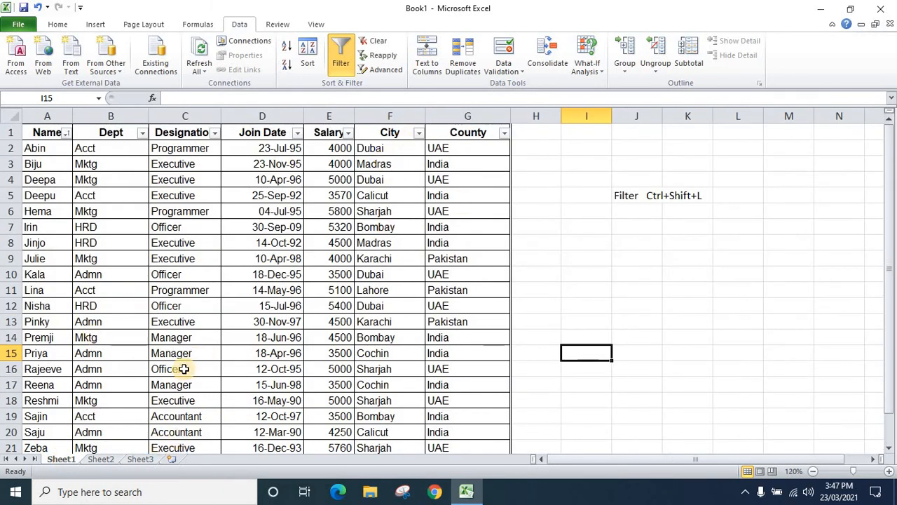
click(102, 460)
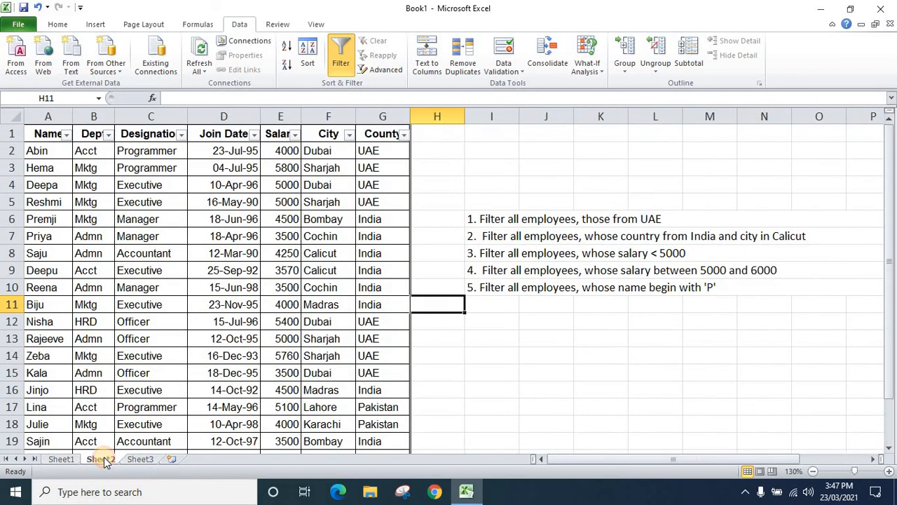
click(58, 461)
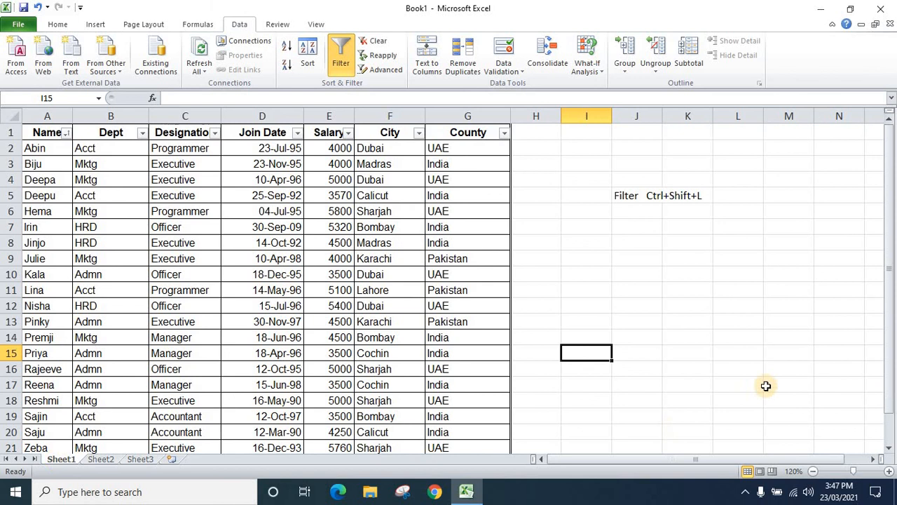